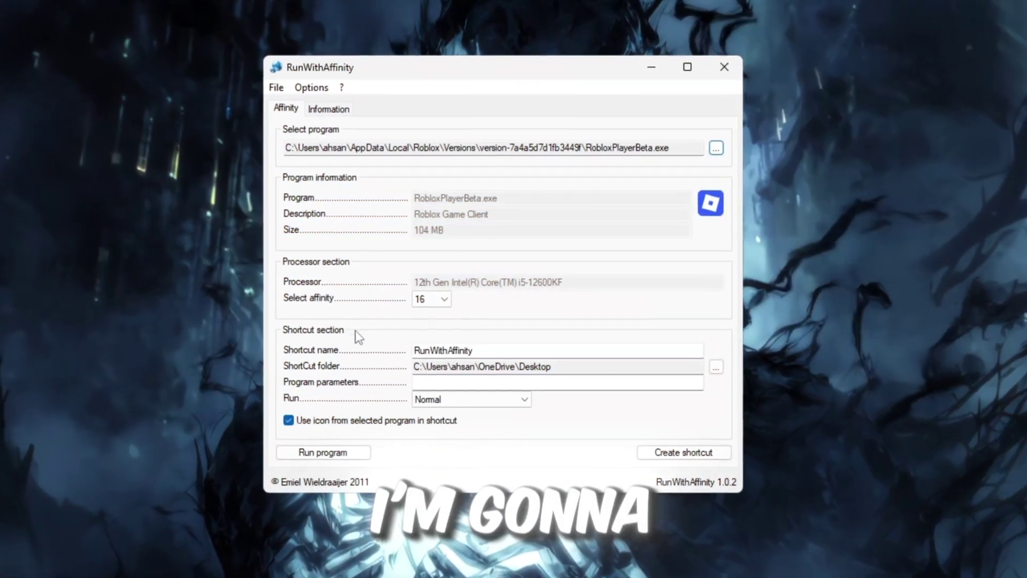
{"action": "left_click", "coordinate": [442, 301]}
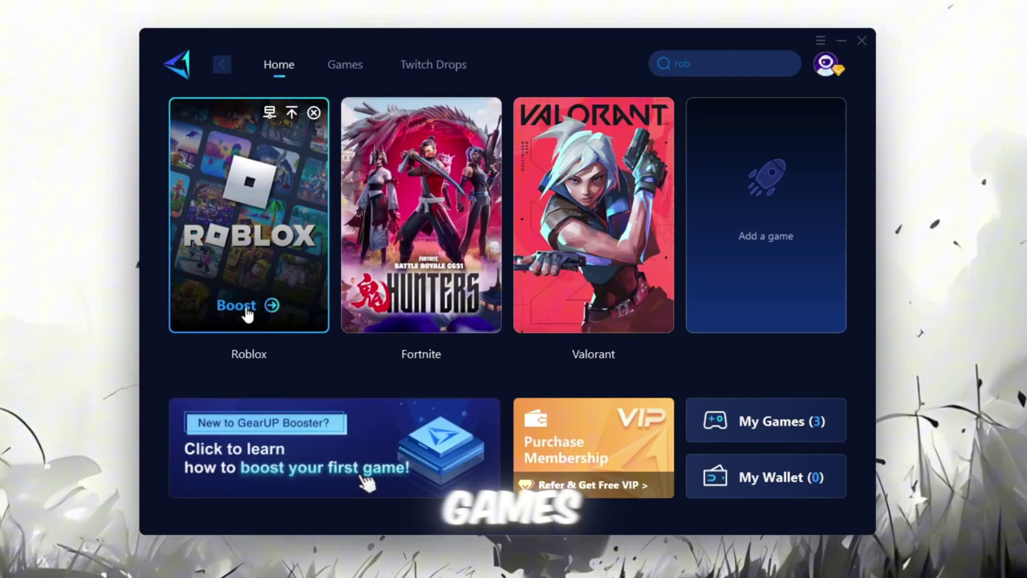
{"action": "left_click", "coordinate": [247, 313]}
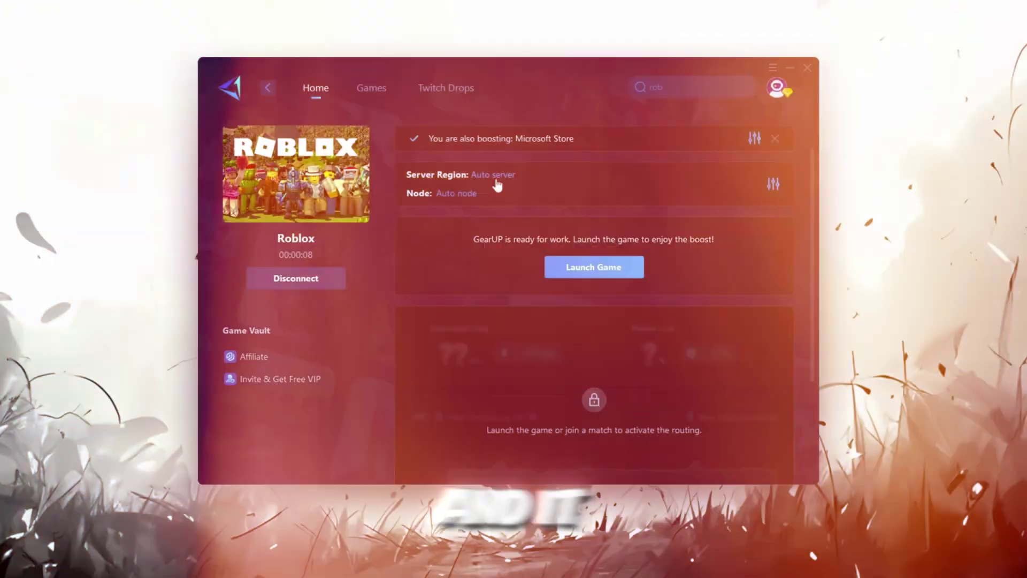
{"action": "left_click", "coordinate": [492, 172]}
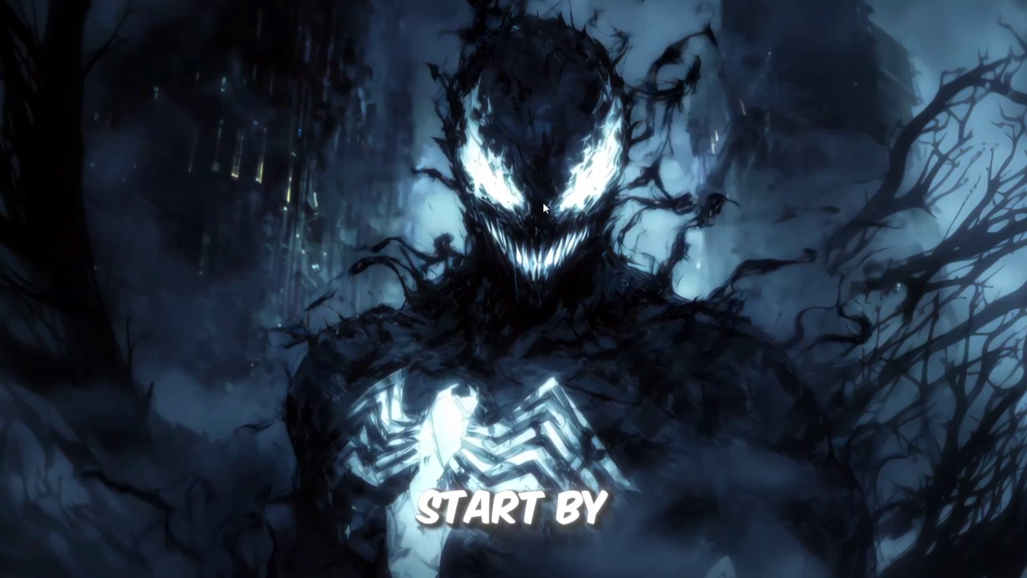
Step: Open the Local Group Policy Editor through the Run dialog
{"action": "key", "text": "super+r"}
{"action": "left_click_drag", "start_coordinate": [113, 468], "coordinate": [535, 139]}
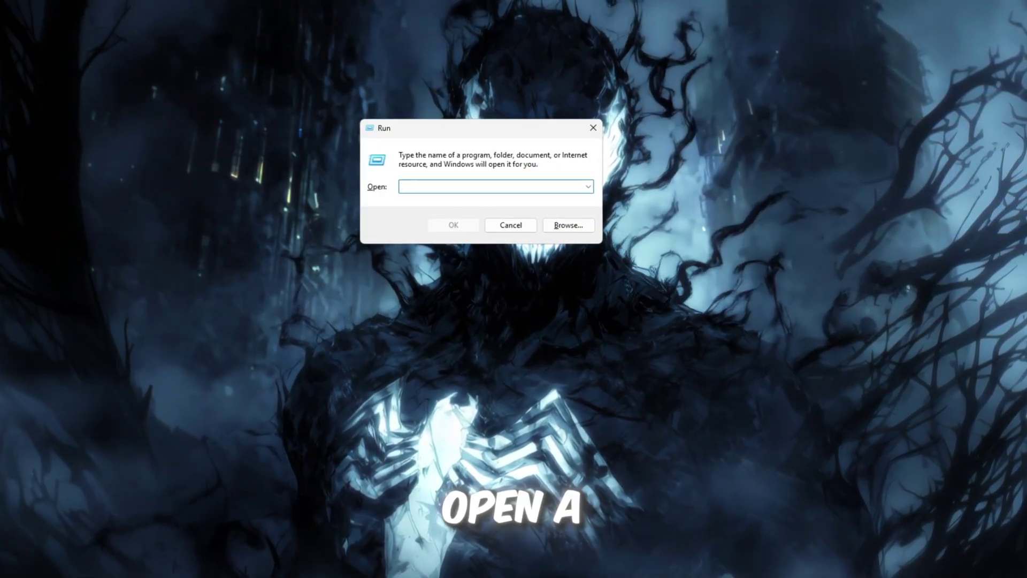
{"action": "type", "text": "gpe"}
{"action": "key", "text": "Down"}
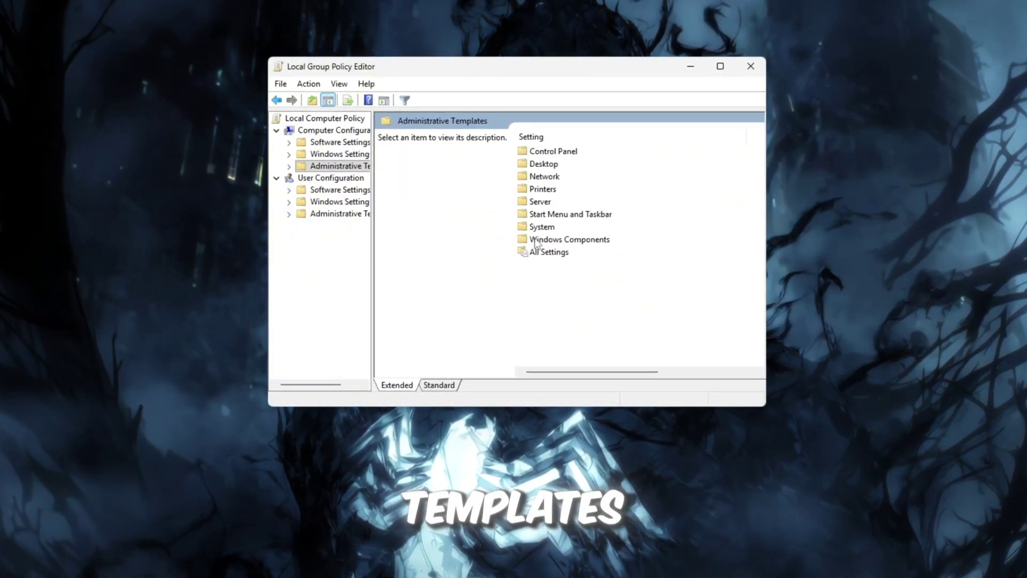
Step: Under Computer Configuration's Administrative Templates, go to System, Power Management, Power Throttling Settings and open the Turn off Power Throttling policy
{"action": "double_click", "coordinate": [541, 229]}
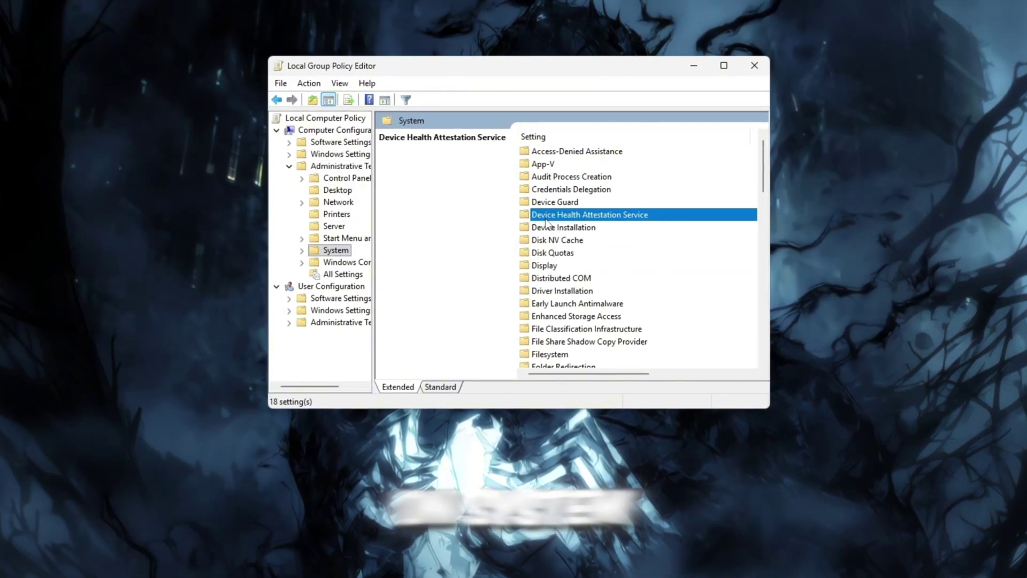
{"action": "key", "text": "p"}
{"action": "left_click", "coordinate": [564, 167]}
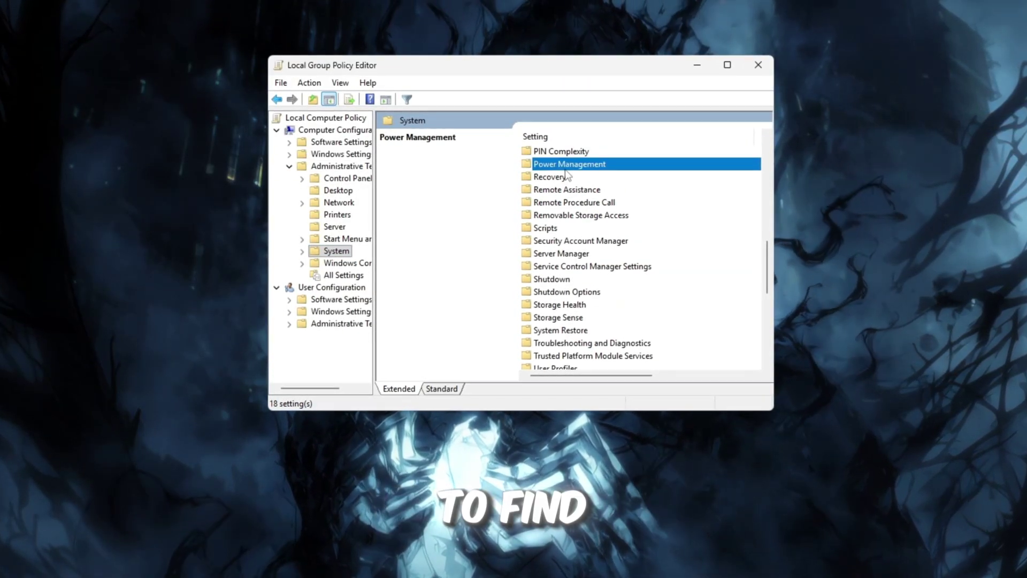
{"action": "double_click", "coordinate": [597, 166]}
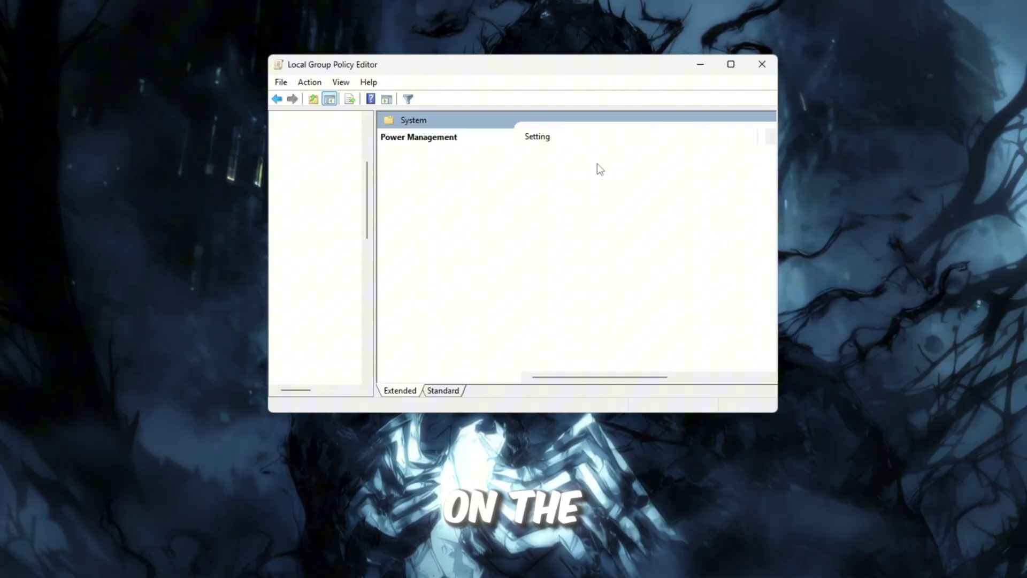
{"action": "left_click", "coordinate": [583, 202]}
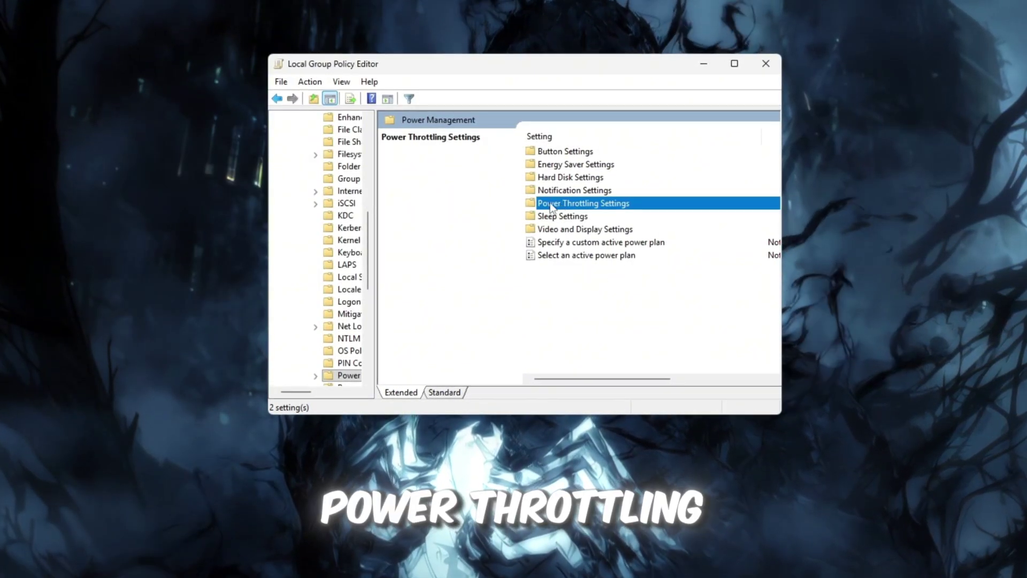
{"action": "double_click", "coordinate": [618, 204]}
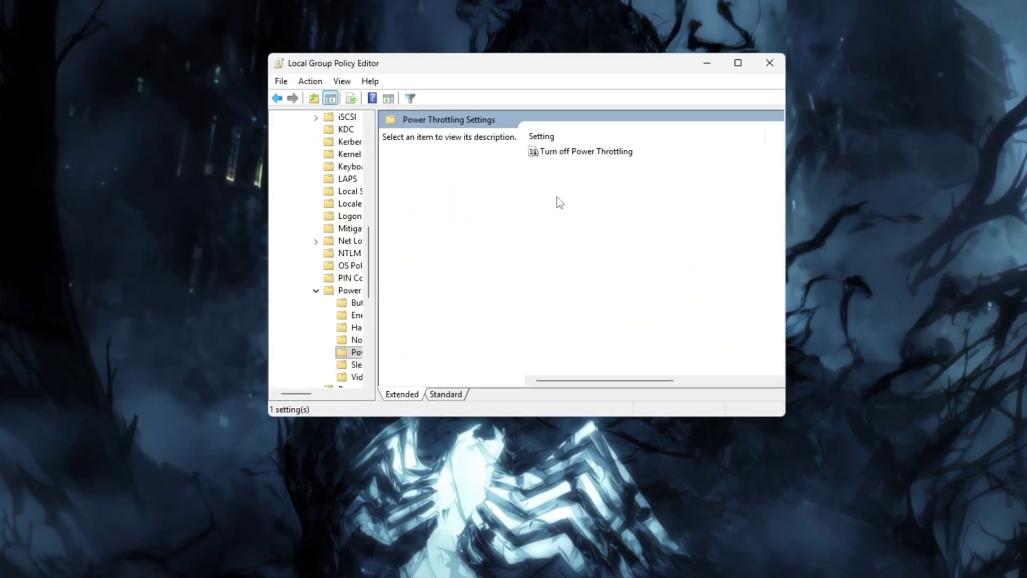
{"action": "left_click", "coordinate": [571, 153]}
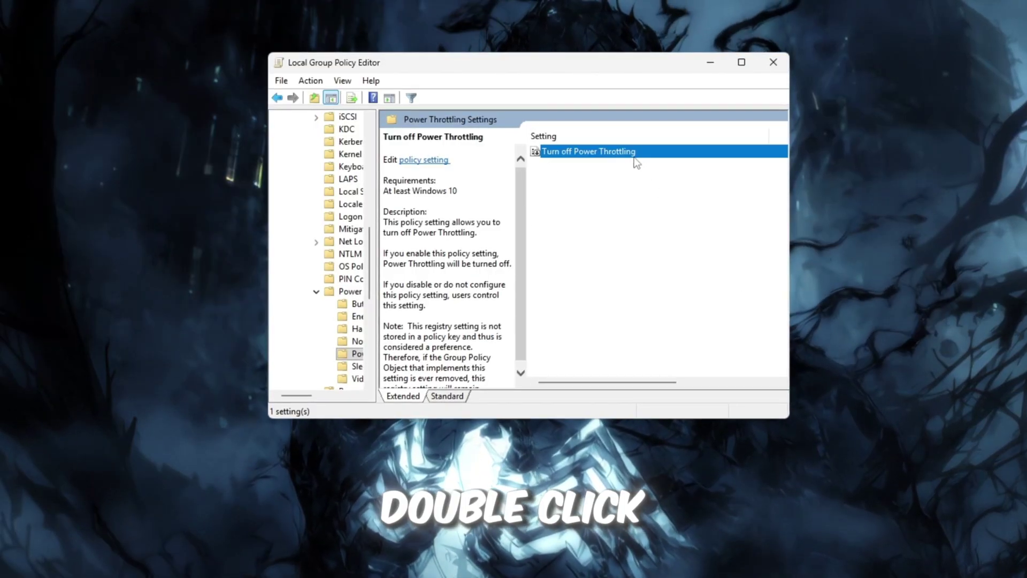
{"action": "double_click", "coordinate": [634, 154]}
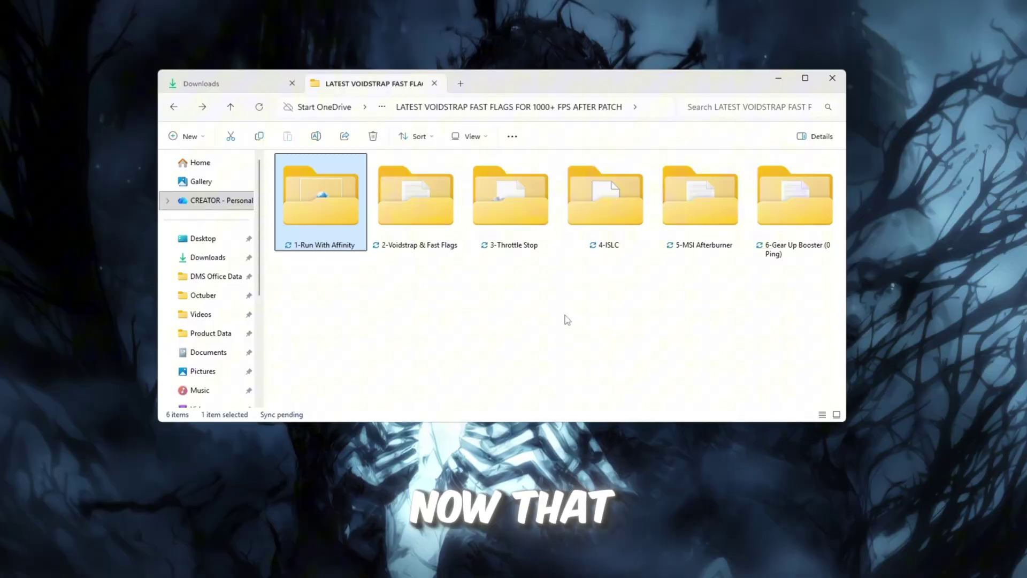
Step: Launch RunWithAffinity from the 1-Run With Affinity folder and get the File Explorer window out of the way
{"action": "double_click", "coordinate": [331, 215]}
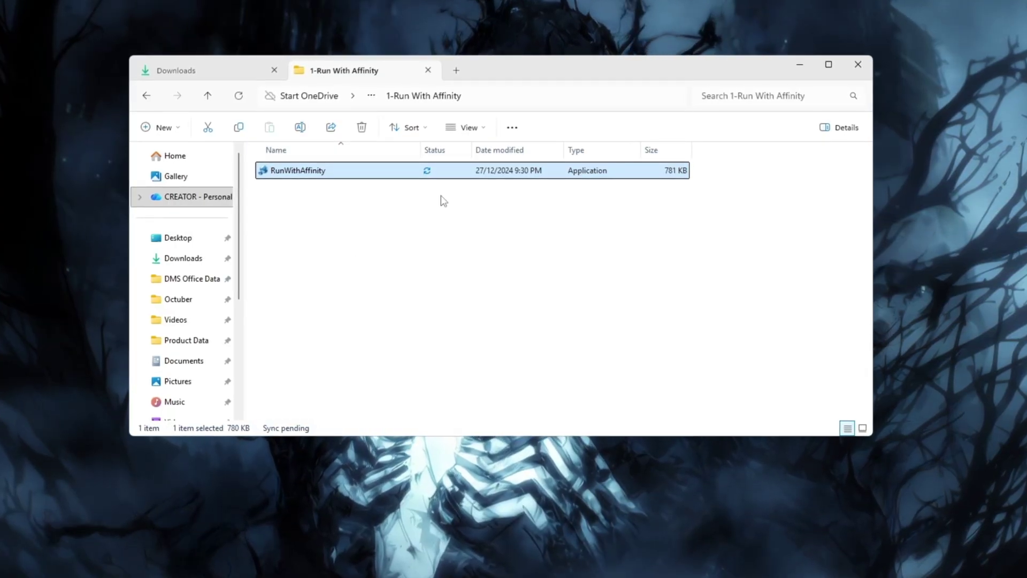
{"action": "double_click", "coordinate": [418, 170]}
{"action": "left_click", "coordinate": [801, 63]}
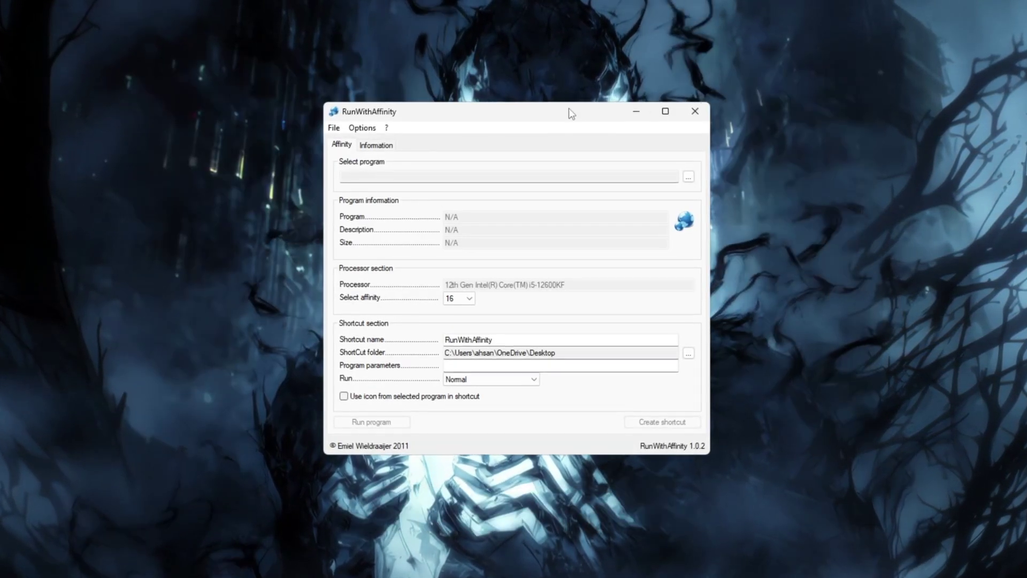
{"action": "left_click_drag", "start_coordinate": [570, 108], "coordinate": [554, 90]}
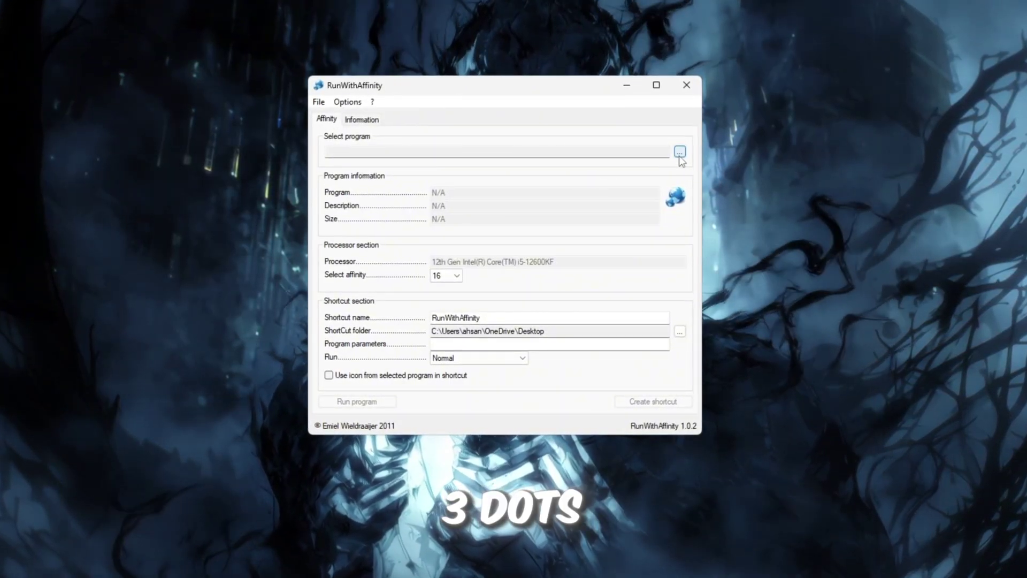
Step: Select RobloxPlayerBeta from the Roblox Versions folder version-7a4a5d7d1fb3449f as the program to run
{"action": "left_click", "coordinate": [680, 154]}
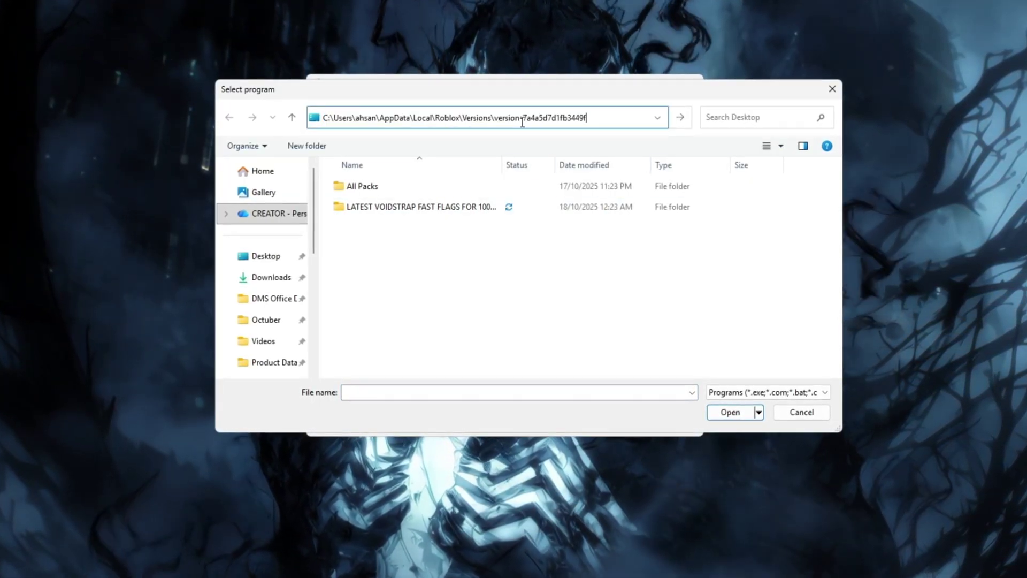
{"action": "key", "text": "Return"}
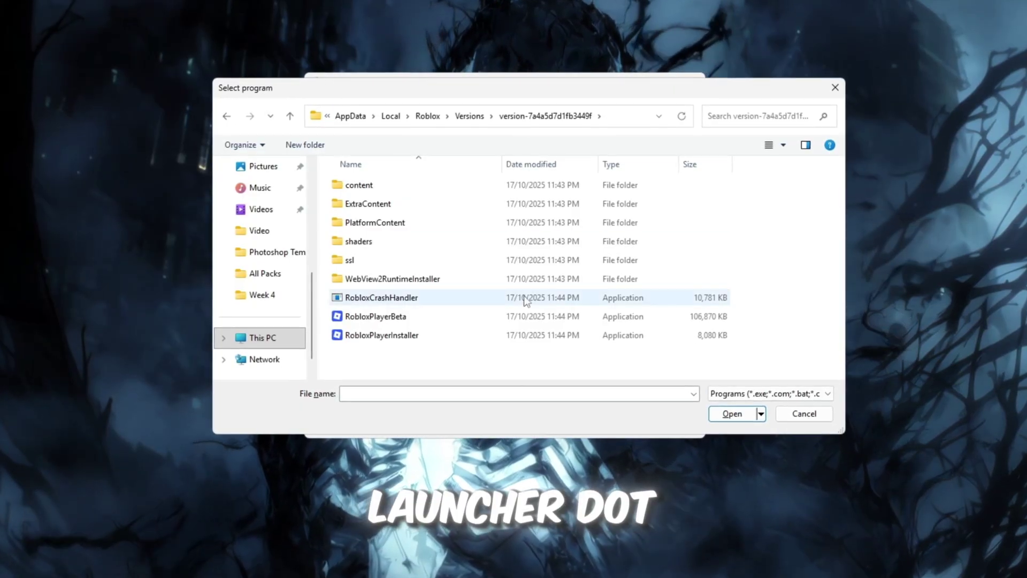
{"action": "left_click", "coordinate": [469, 319]}
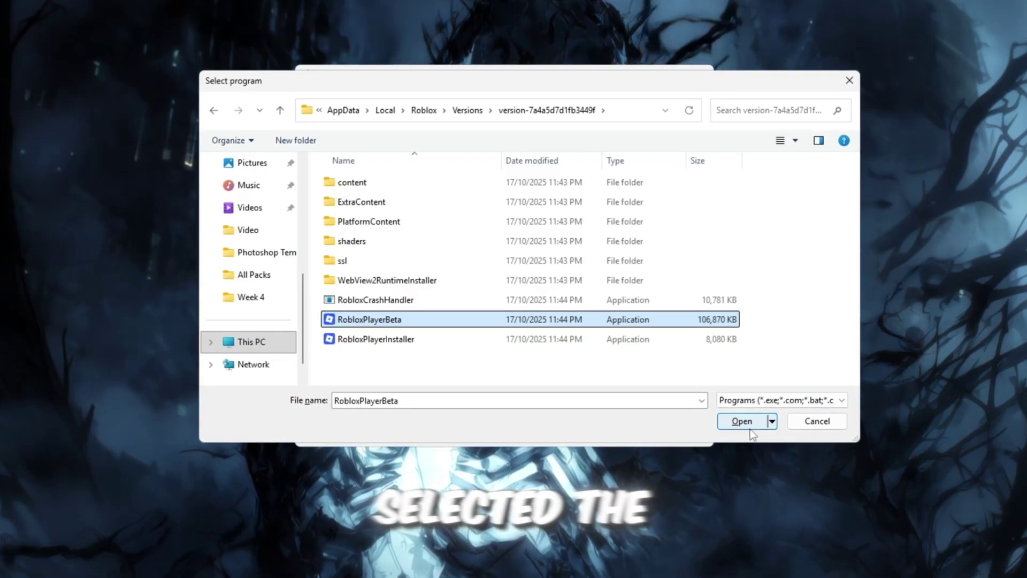
{"action": "left_click", "coordinate": [742, 422]}
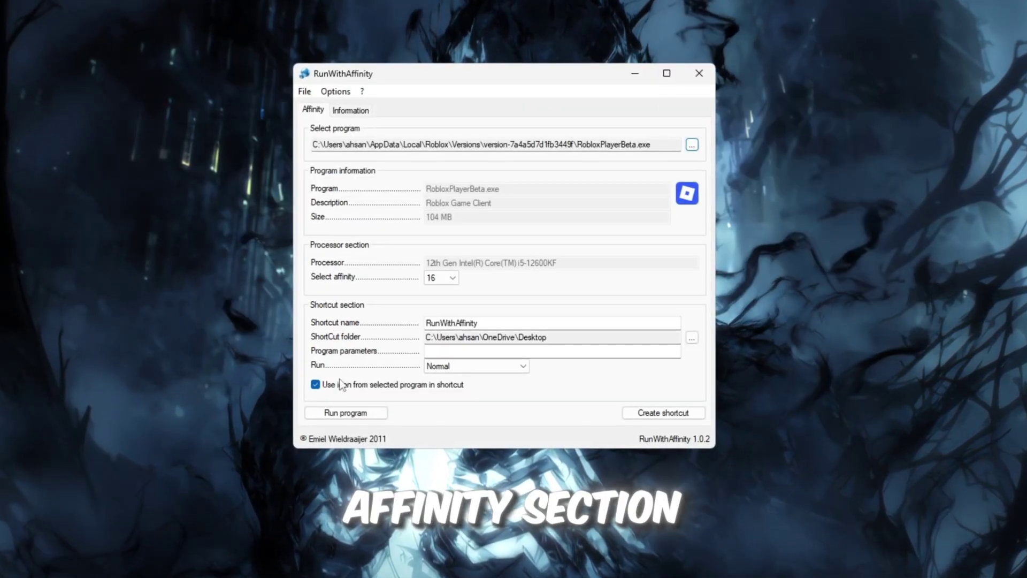
Step: Set the processor affinity to 16 and name the shortcut High Perf Roblox
{"action": "left_click", "coordinate": [452, 278]}
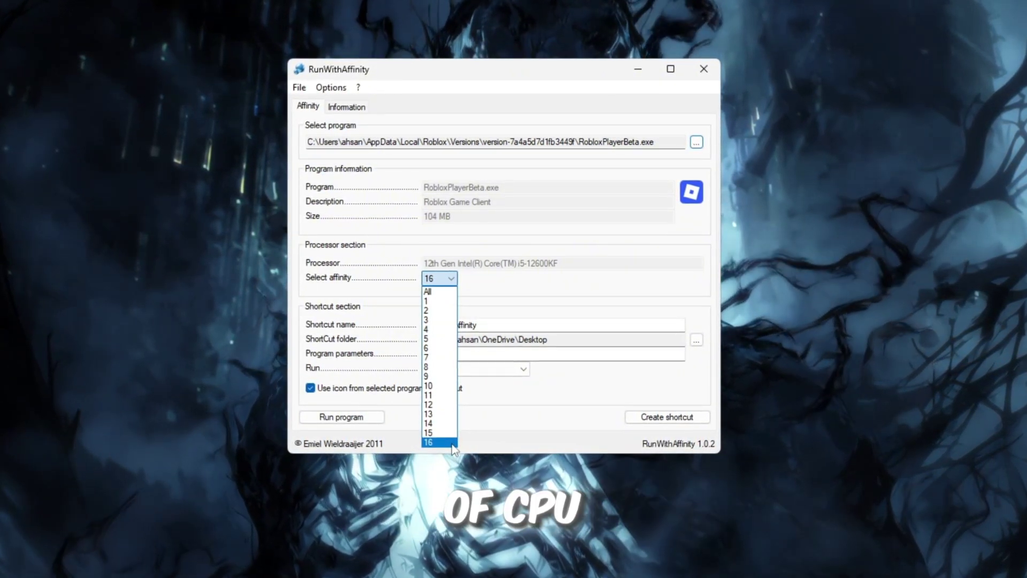
{"action": "left_click", "coordinate": [452, 443]}
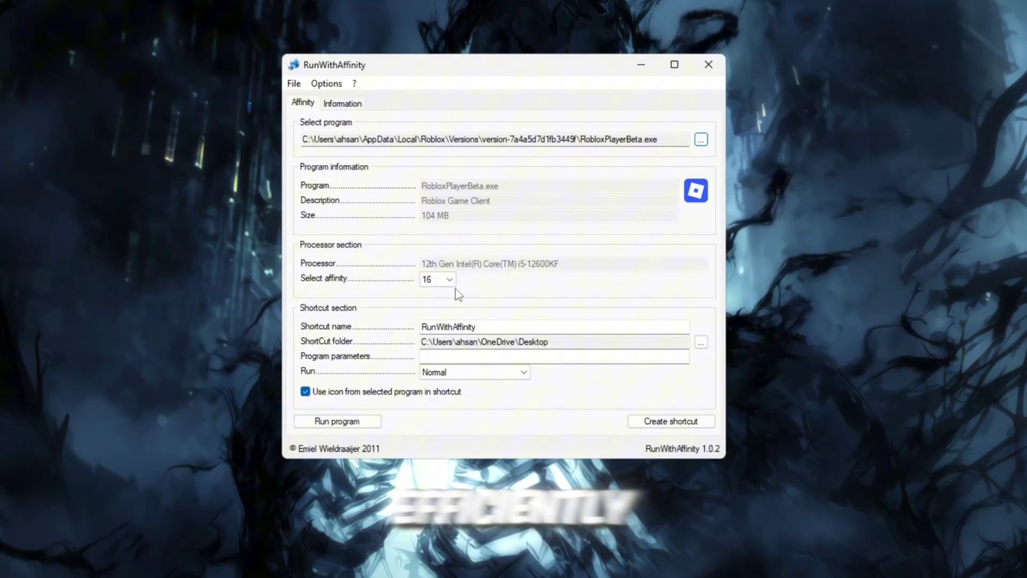
{"action": "double_click", "coordinate": [536, 328]}
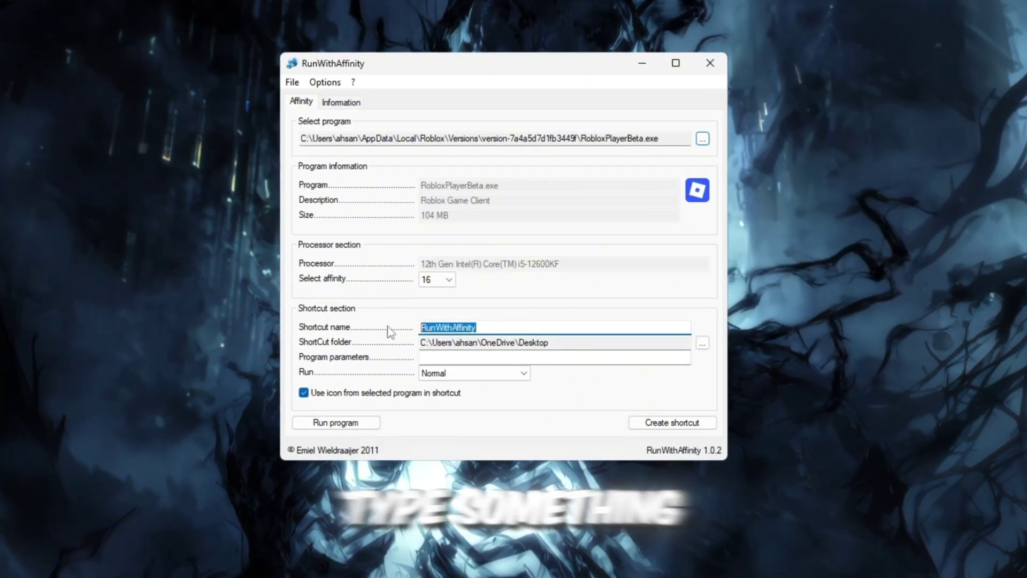
{"action": "type", "text": "High Perf Roblox"}
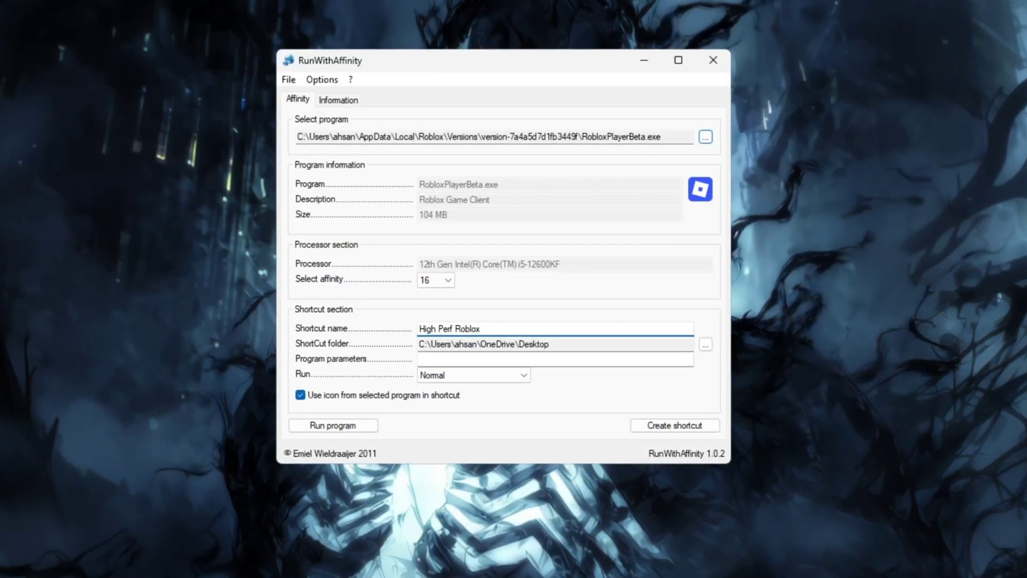
Step: Set the shortcut to run Maximized and create it in the Desktop folder
{"action": "left_click", "coordinate": [449, 375]}
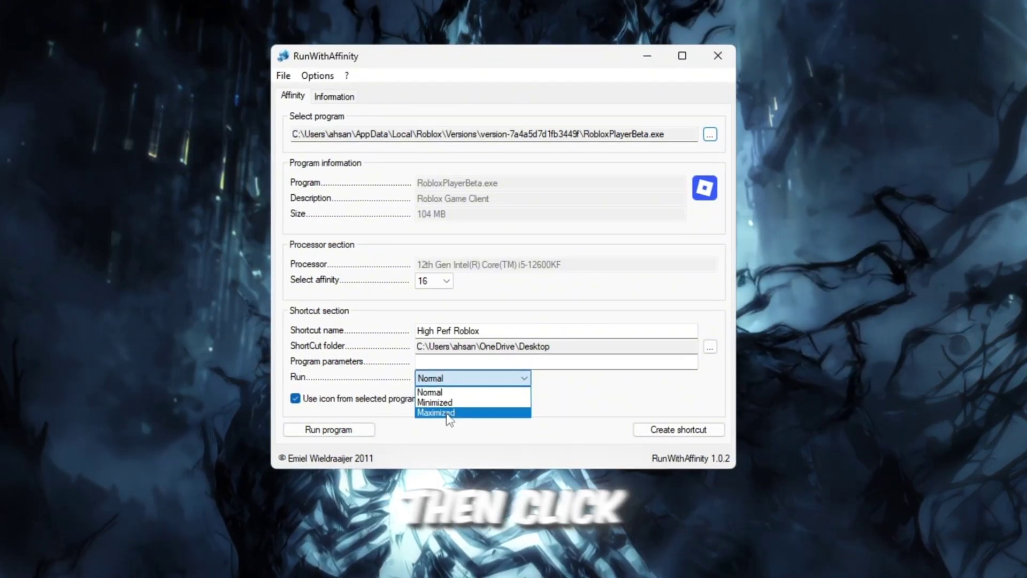
{"action": "left_click", "coordinate": [448, 413]}
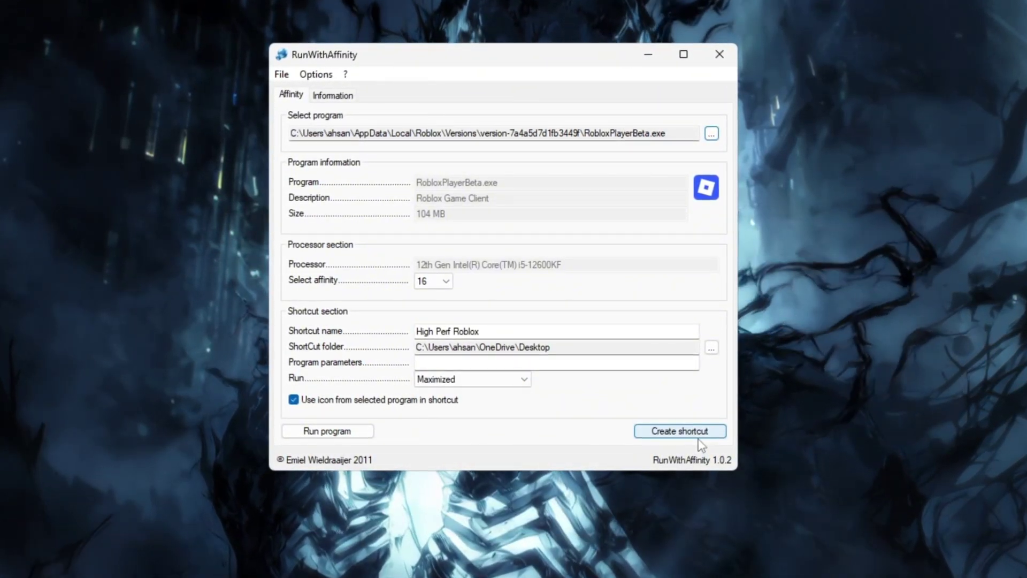
{"action": "left_click", "coordinate": [697, 436]}
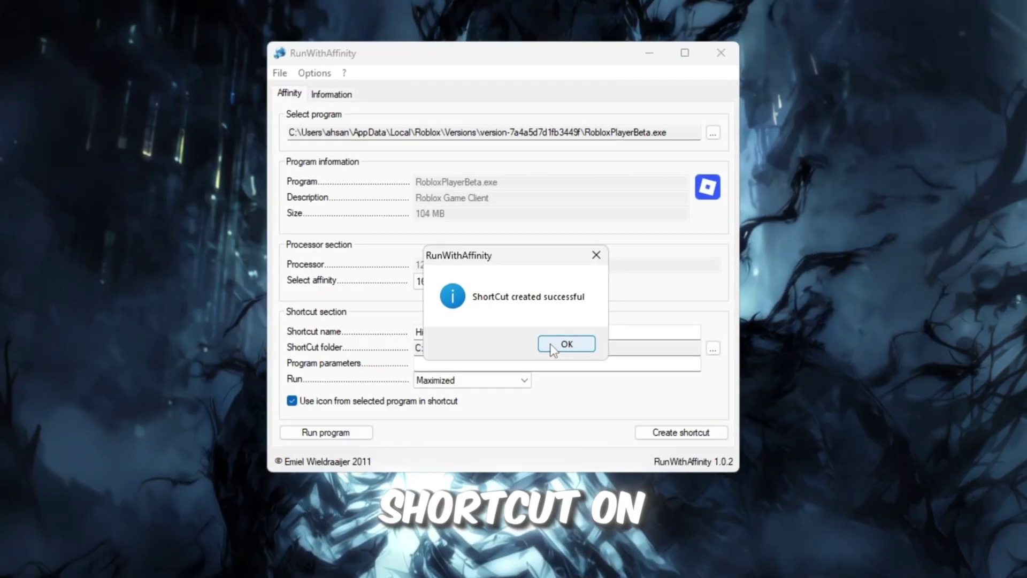
{"action": "left_click", "coordinate": [552, 345]}
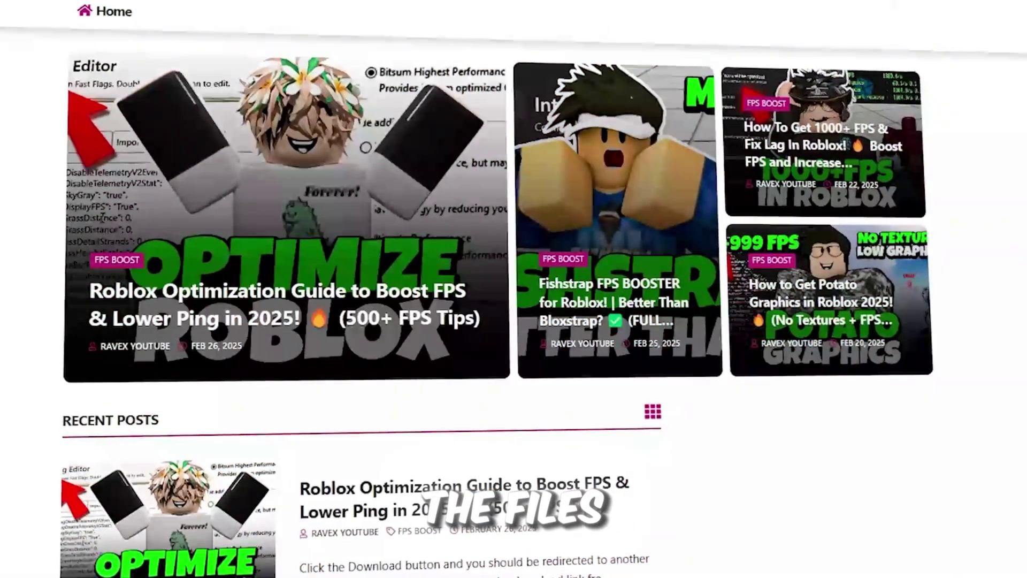
{"action": "scroll", "coordinate": [275, 197], "scroll_direction": "down", "scroll_amount": 5}
{"action": "scroll", "coordinate": [353, 289], "scroll_direction": "down", "scroll_amount": 2}
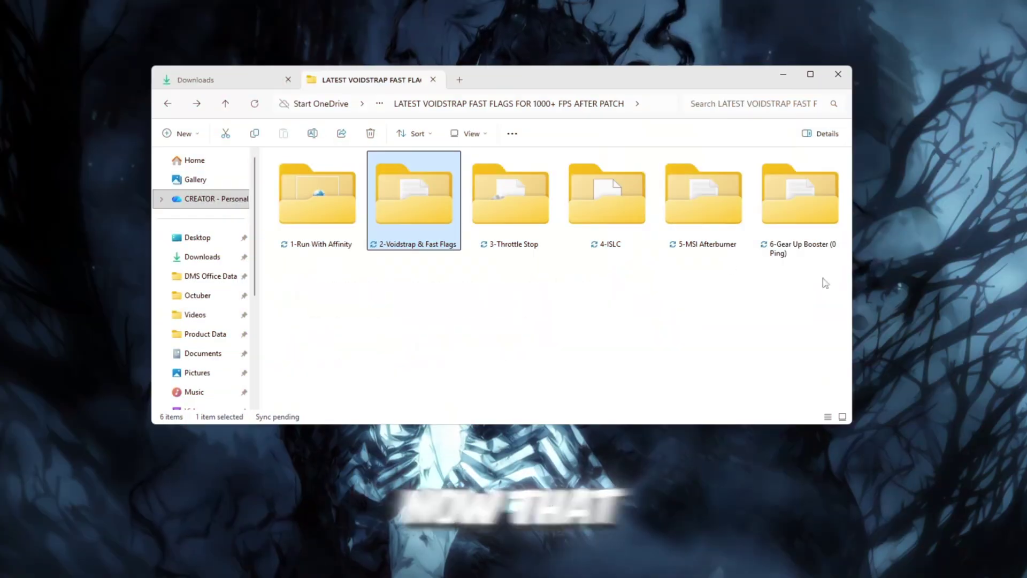
Step: Open the 2-Voidstrap & Fast Flags folder, show its files as large icons, and minimize the window
{"action": "double_click", "coordinate": [405, 217]}
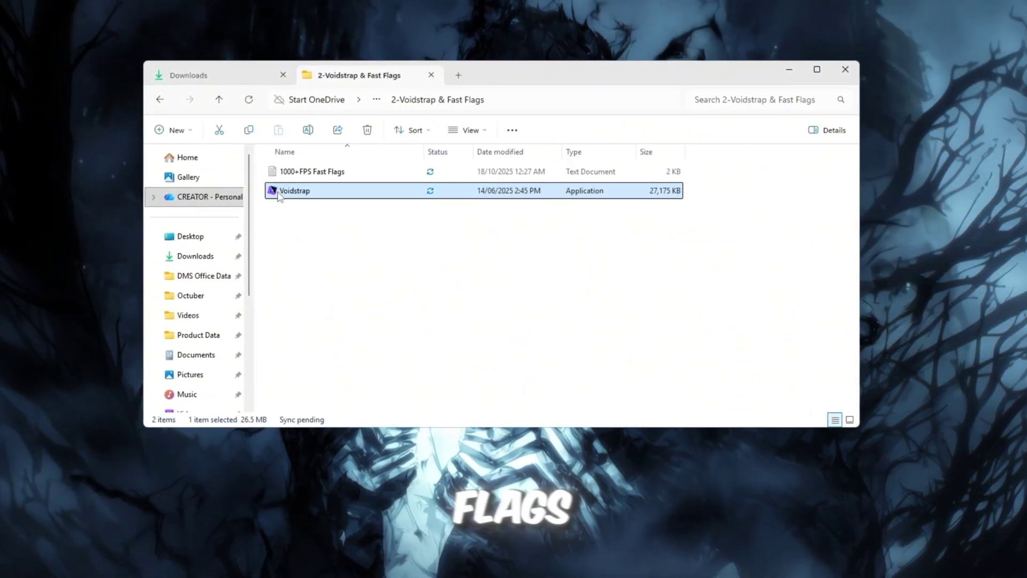
{"action": "key", "text": "ctrl+shift+5"}
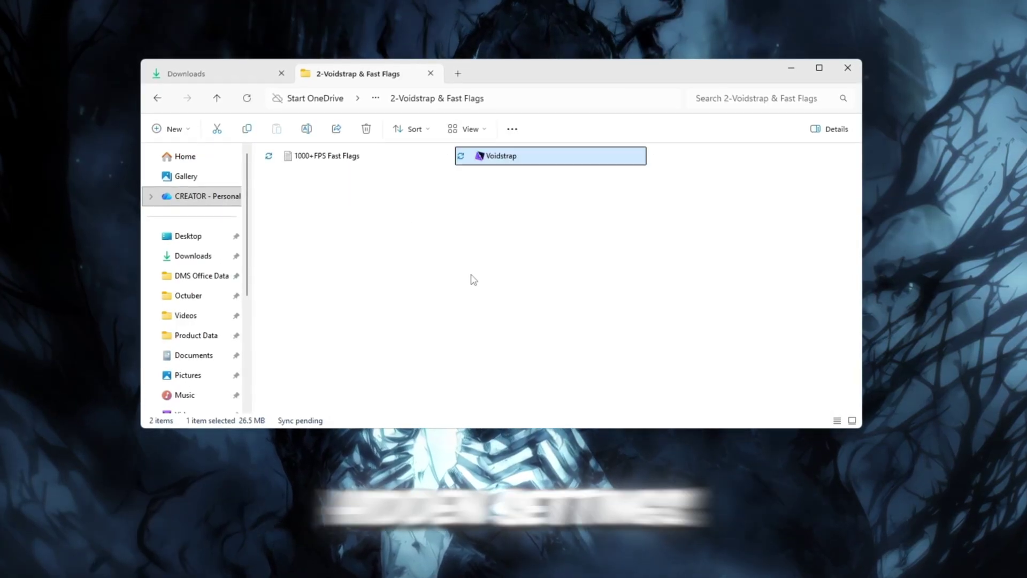
{"action": "key", "text": "ctrl+shift+2"}
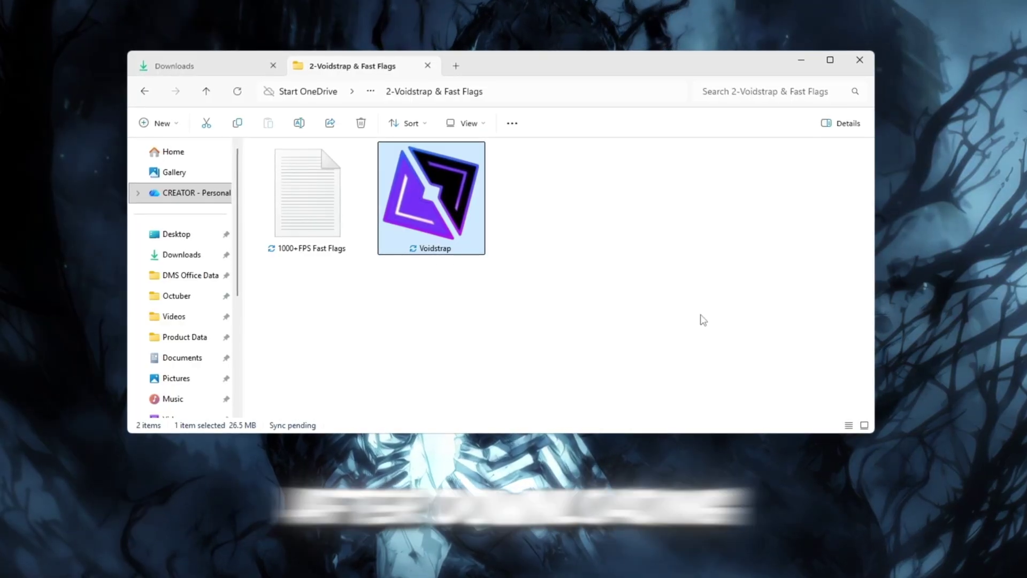
{"action": "left_click", "coordinate": [808, 65]}
Step: Search Windows for Voidstrap, run it as administrator, and open its settings window
{"action": "key", "text": "super"}
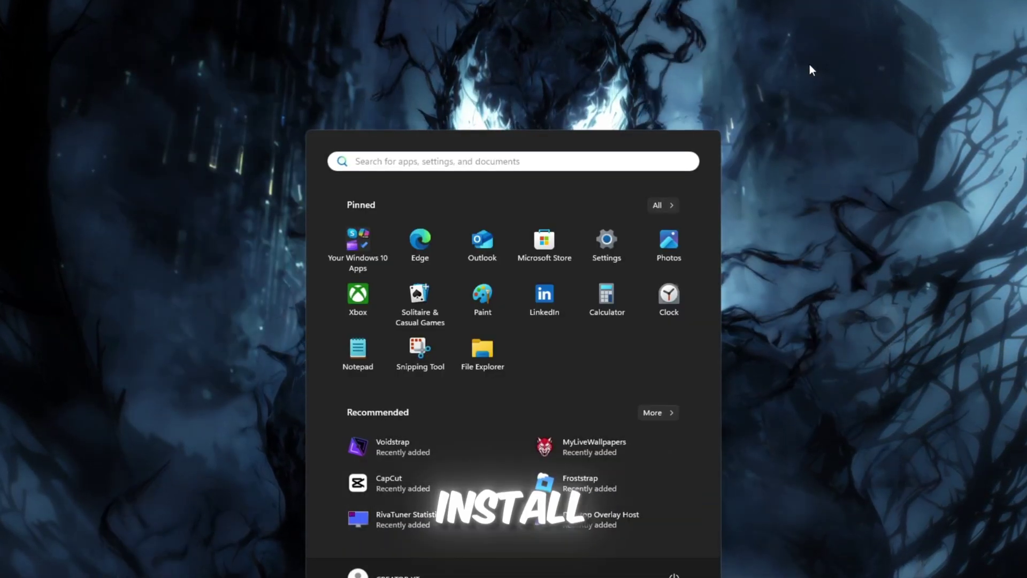
{"action": "type", "text": "Void"}
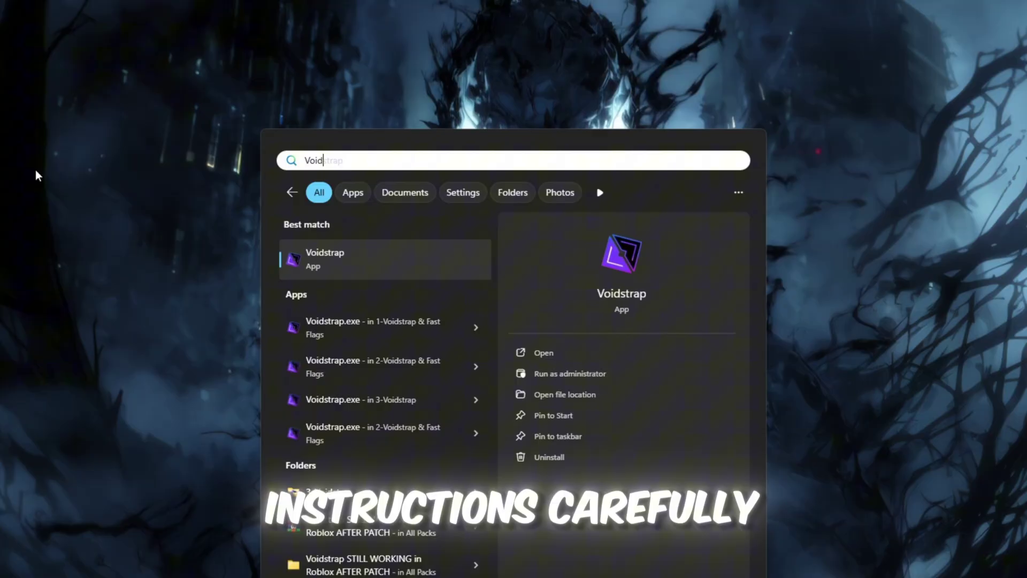
{"action": "type", "text": "strap"}
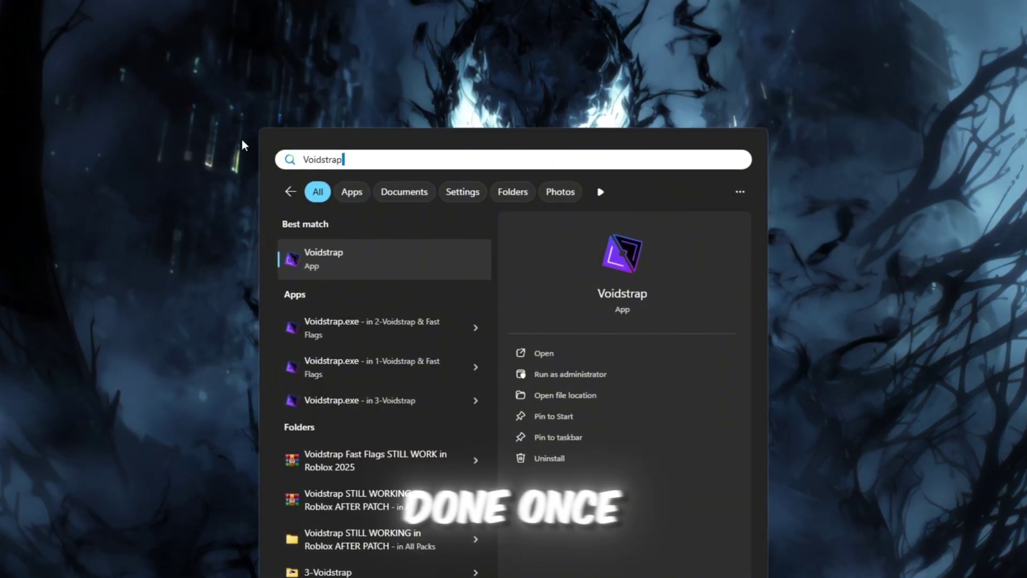
{"action": "key", "text": "ctrl+a"}
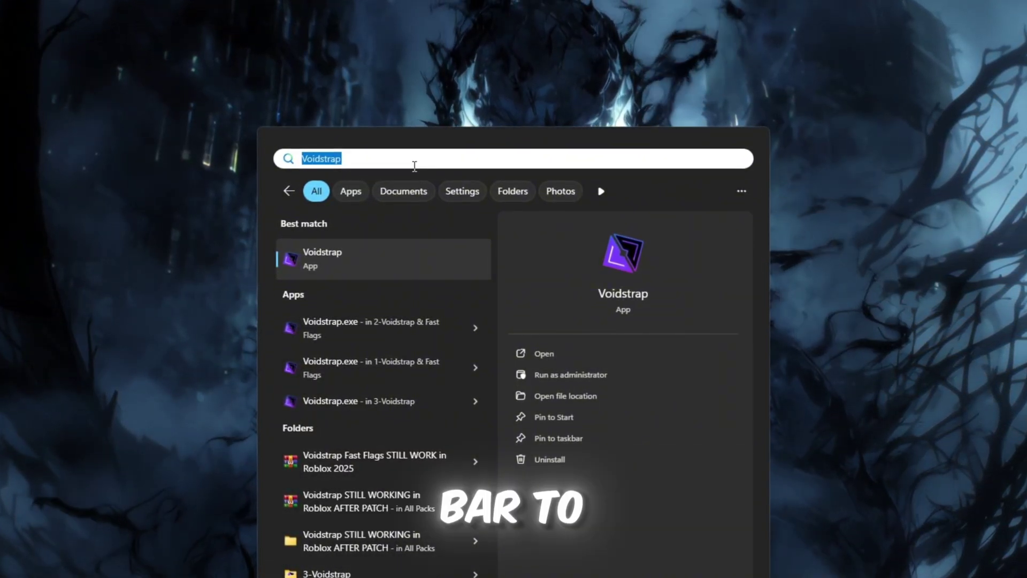
{"action": "left_click", "coordinate": [550, 378]}
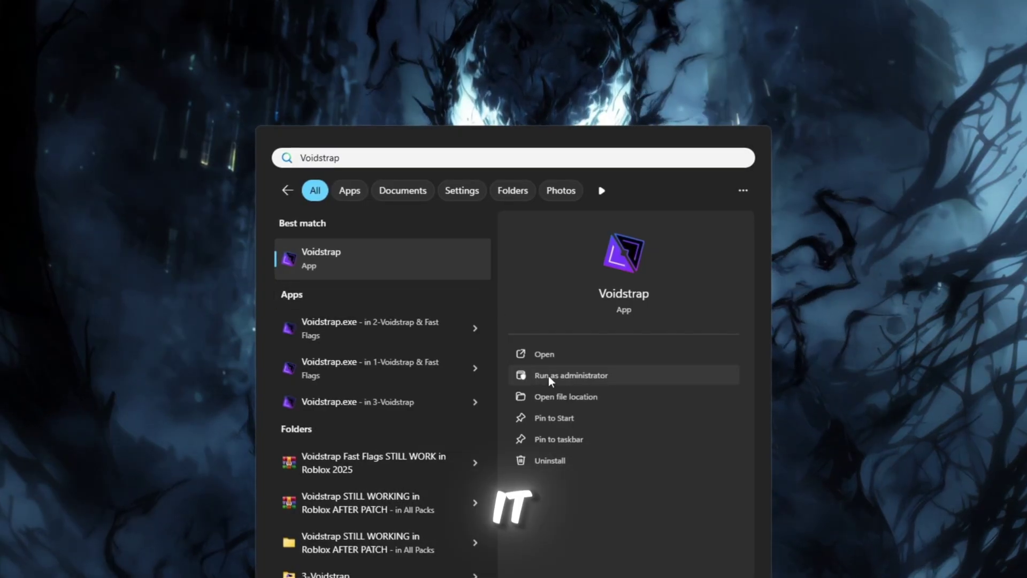
{"action": "left_click", "coordinate": [547, 268]}
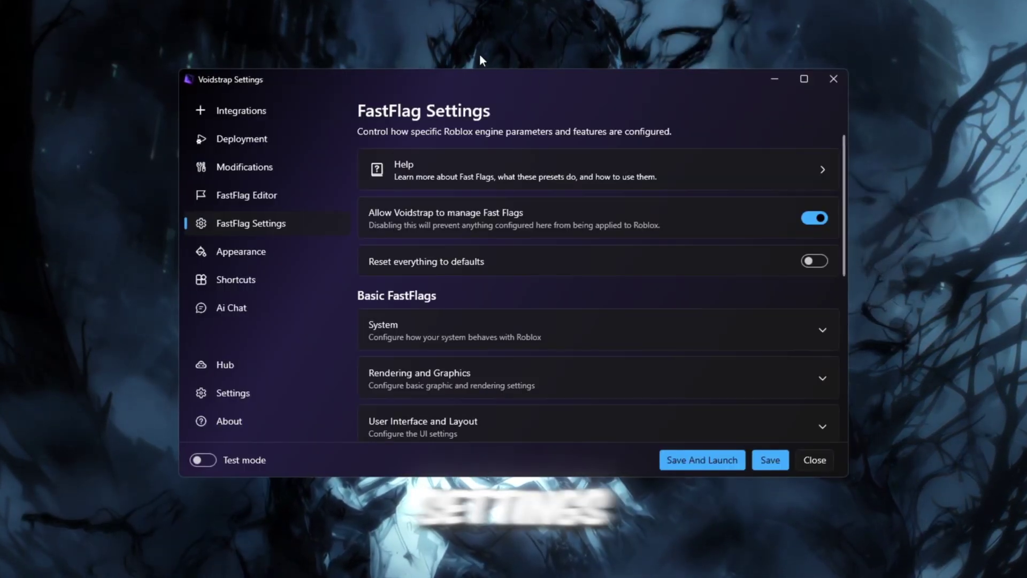
Step: Open Voidstrap's FastFlag Editor and bring up the Import JSON form for adding new flags
{"action": "left_click", "coordinate": [264, 197]}
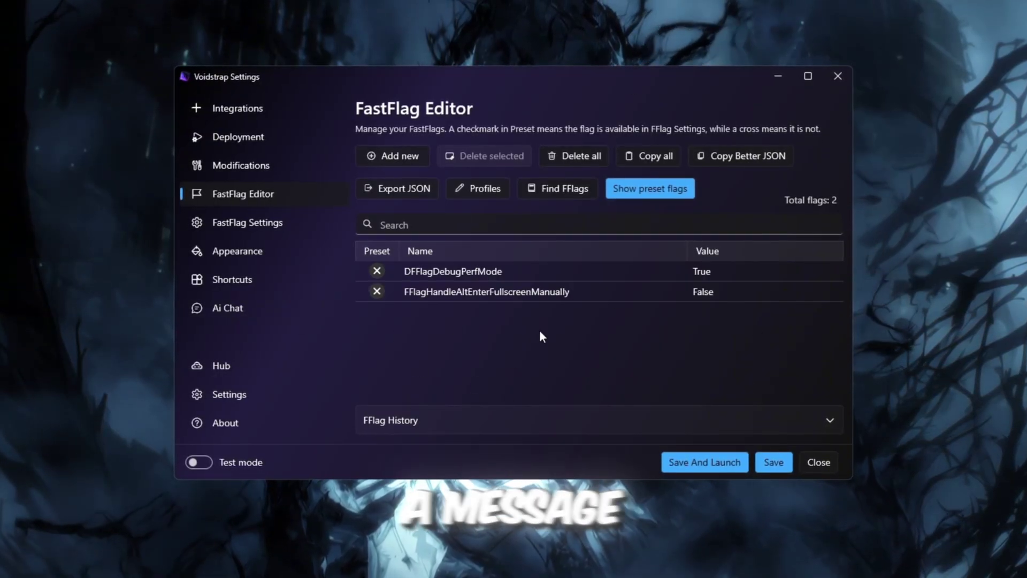
{"action": "left_click", "coordinate": [391, 160]}
{"action": "left_click", "coordinate": [515, 213]}
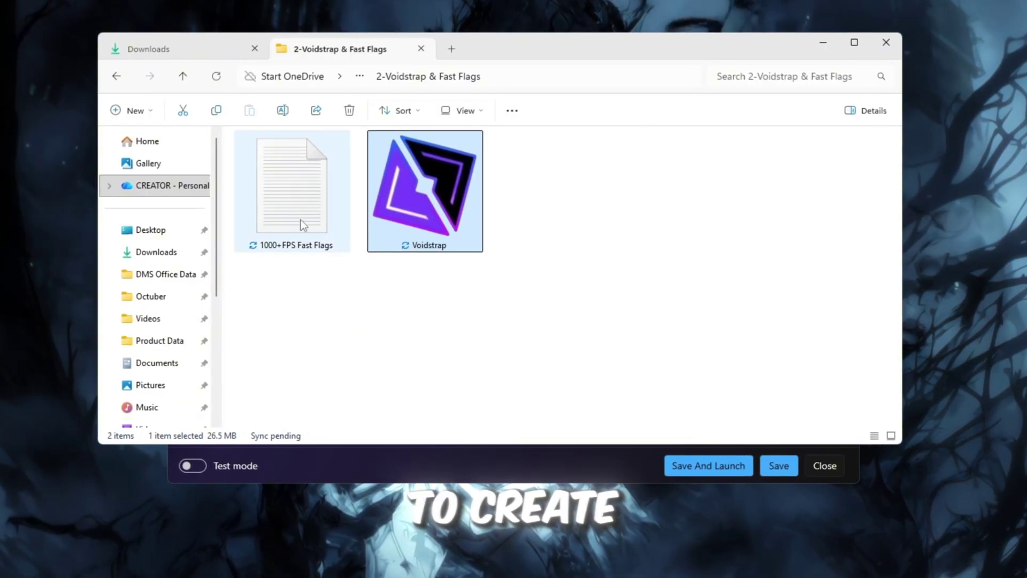
Step: Open the 1000+FPS Fast Flags text file from the 2-Voidstrap & Fast Flags folder and highlight the DFIntTaskSchedulerTargetFps line
{"action": "double_click", "coordinate": [300, 217]}
{"action": "key", "text": "ctrl+a"}
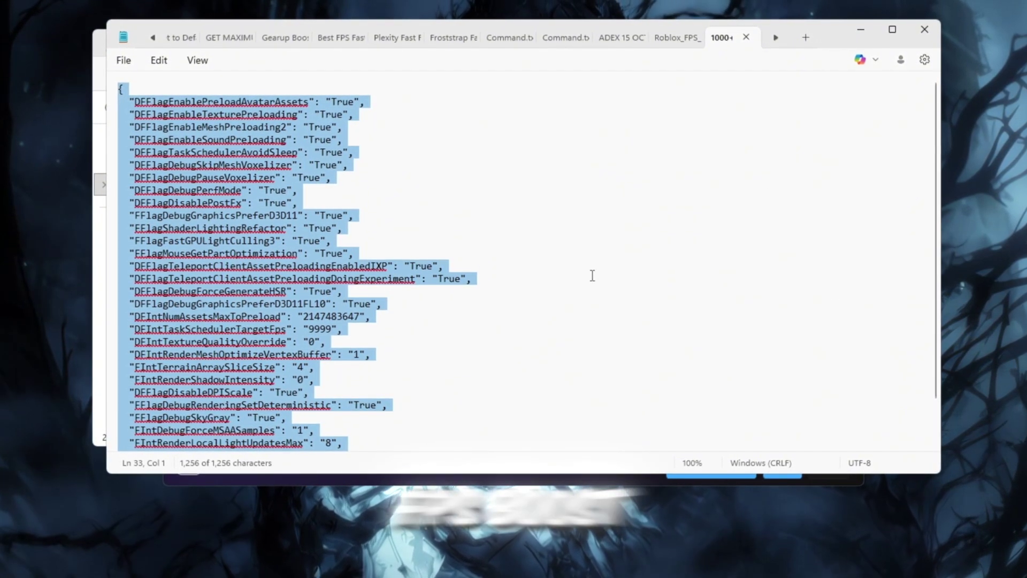
{"action": "scroll", "coordinate": [593, 275], "scroll_direction": "down", "scroll_amount": 2}
{"action": "left_click", "coordinate": [332, 331]}
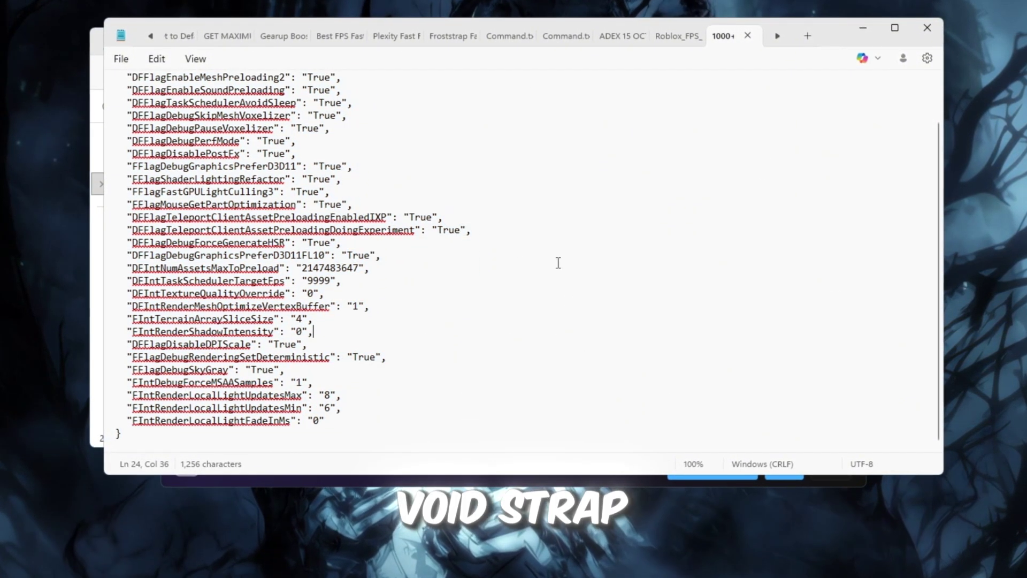
{"action": "left_click_drag", "start_coordinate": [218, 283], "coordinate": [121, 289]}
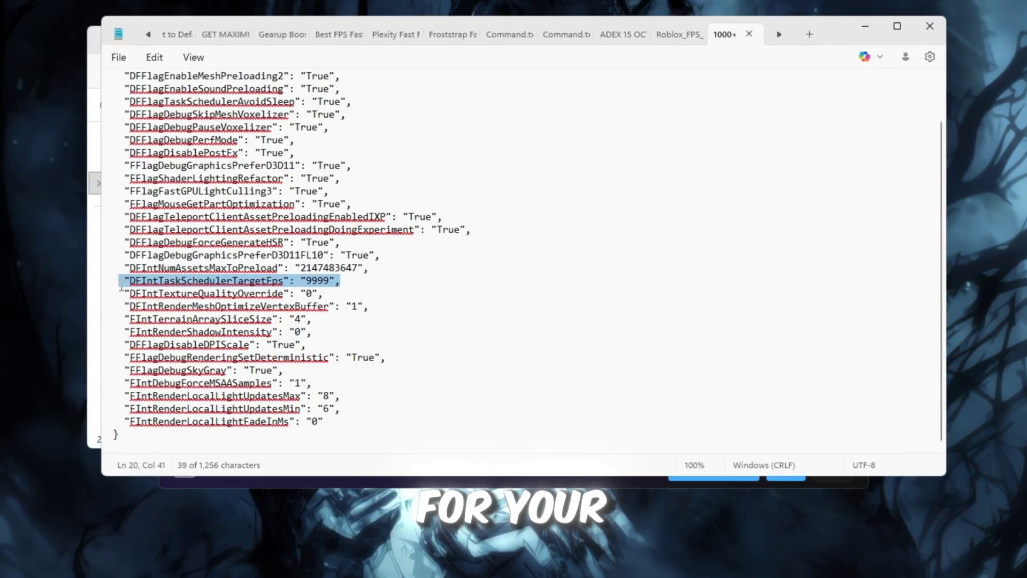
{"action": "scroll", "coordinate": [390, 321], "scroll_direction": "up", "scroll_amount": 2}
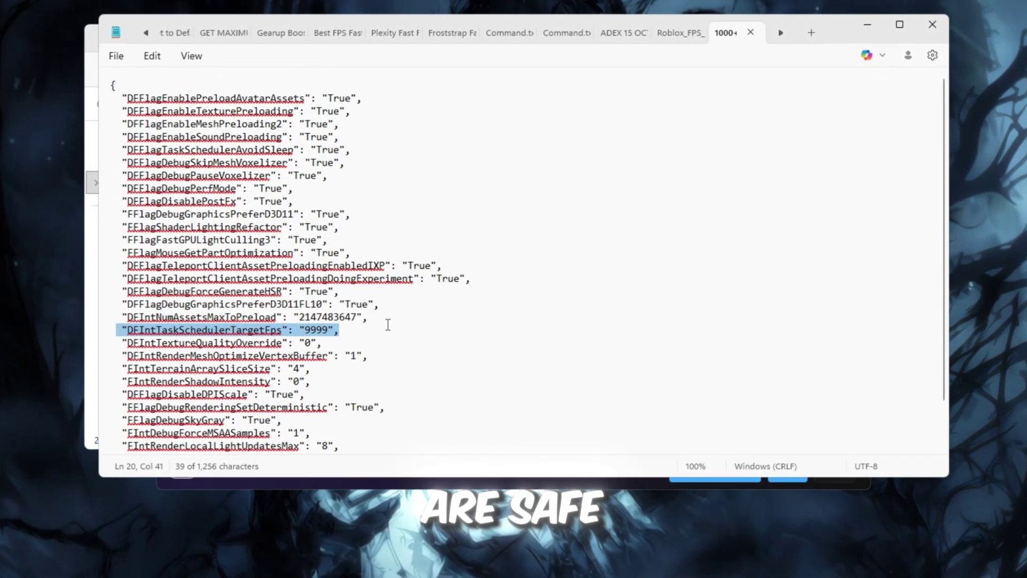
Step: Copy the entire contents of the fast flags text file and minimize the text editor and folder windows
{"action": "key", "text": "ctrl+a"}
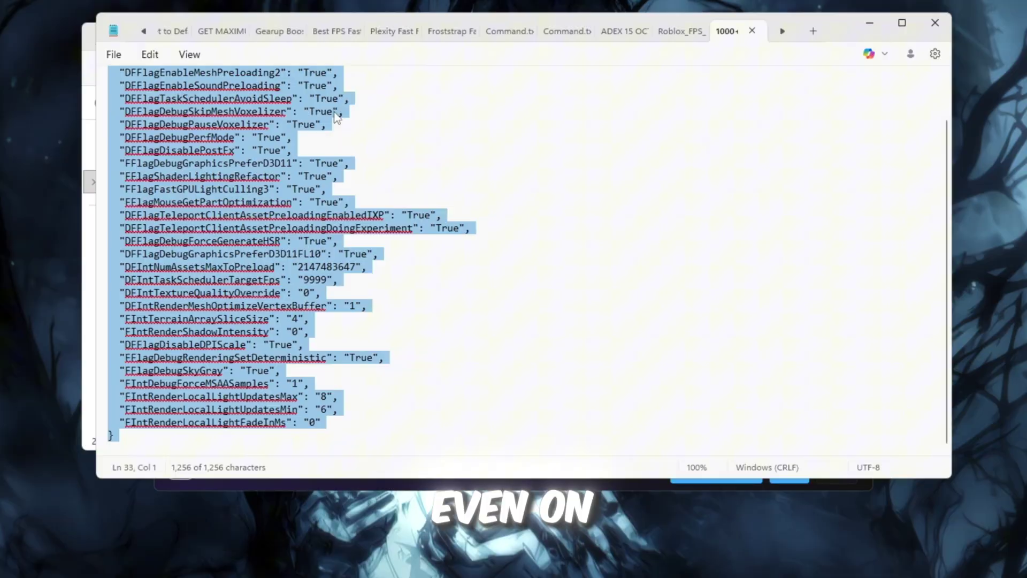
{"action": "scroll", "coordinate": [508, 321], "scroll_direction": "up", "scroll_amount": 2}
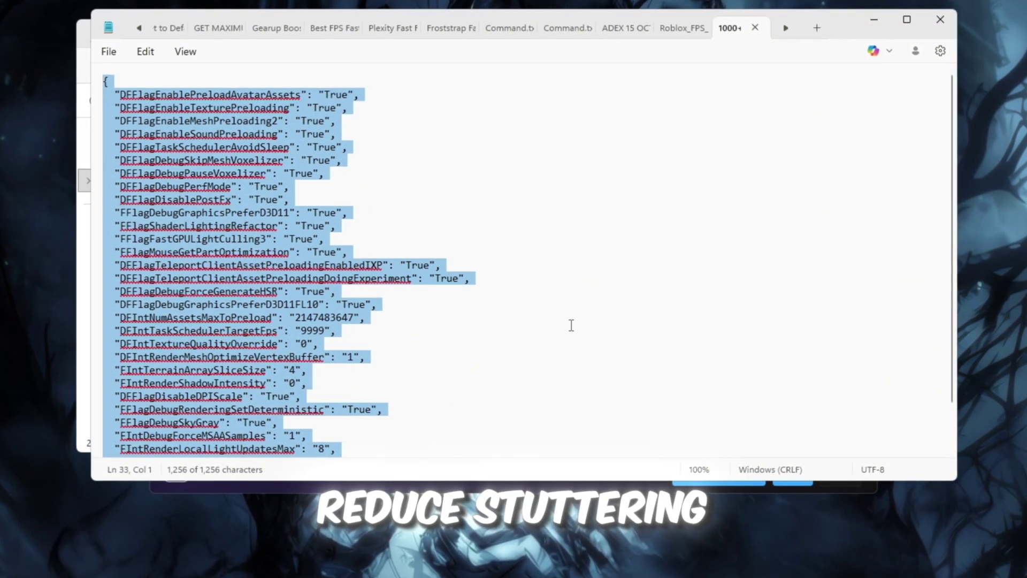
{"action": "right_click", "coordinate": [207, 224]}
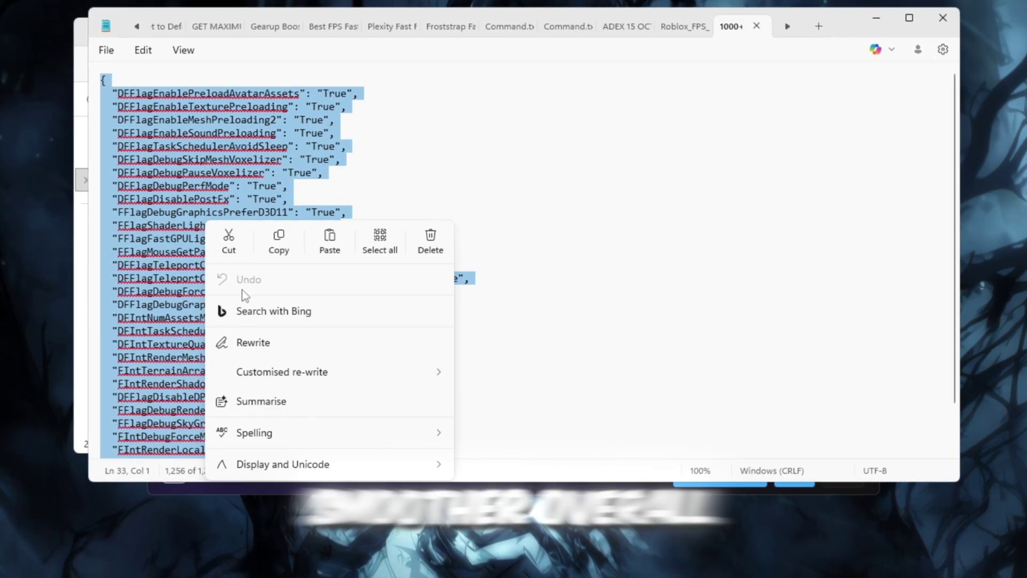
{"action": "left_click", "coordinate": [278, 241]}
{"action": "left_click", "coordinate": [878, 18]}
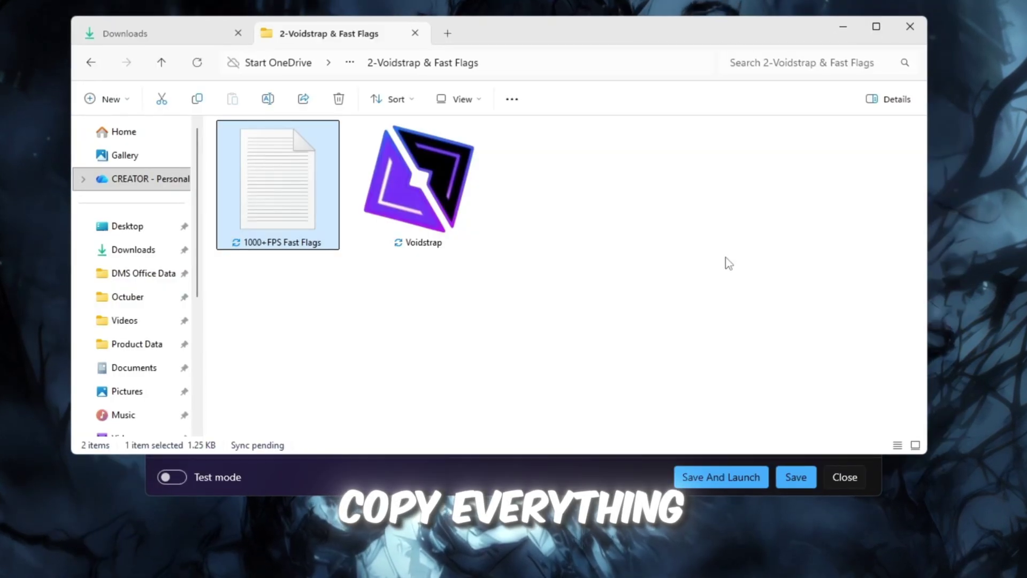
{"action": "left_click", "coordinate": [849, 34]}
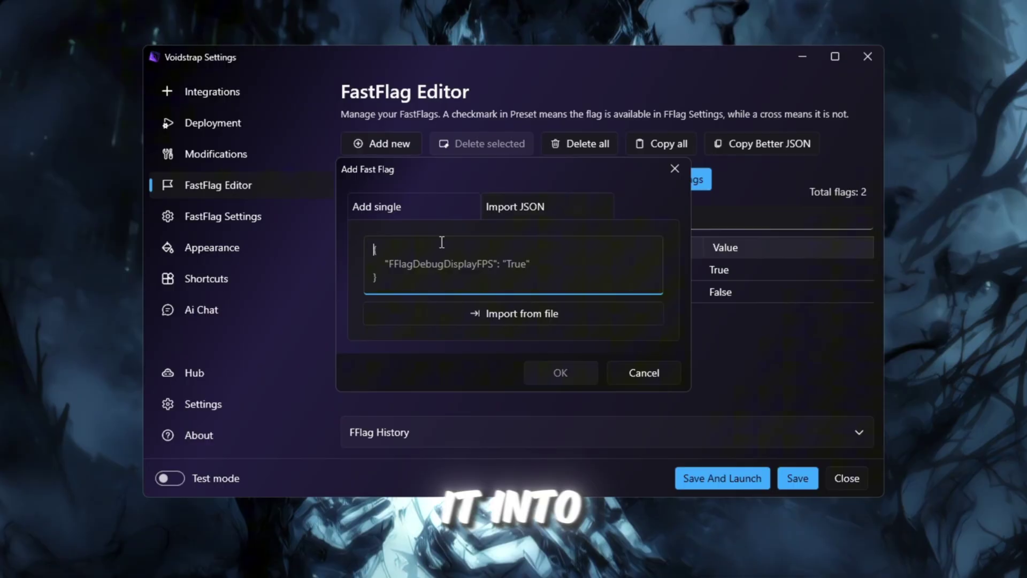
Step: Import the copied fast flags as JSON in Voidstrap, overwrite the conflicting DFFlagDebugPerfMode value, and save the settings
{"action": "key", "text": "ctrl+v"}
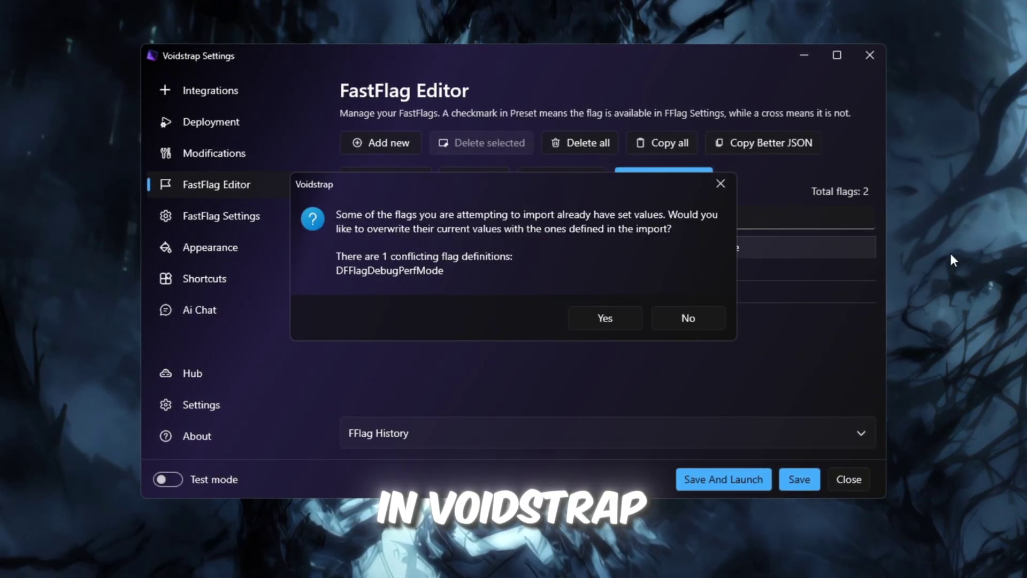
{"action": "left_click", "coordinate": [618, 320]}
{"action": "scroll", "coordinate": [618, 318], "scroll_direction": "down", "scroll_amount": 10}
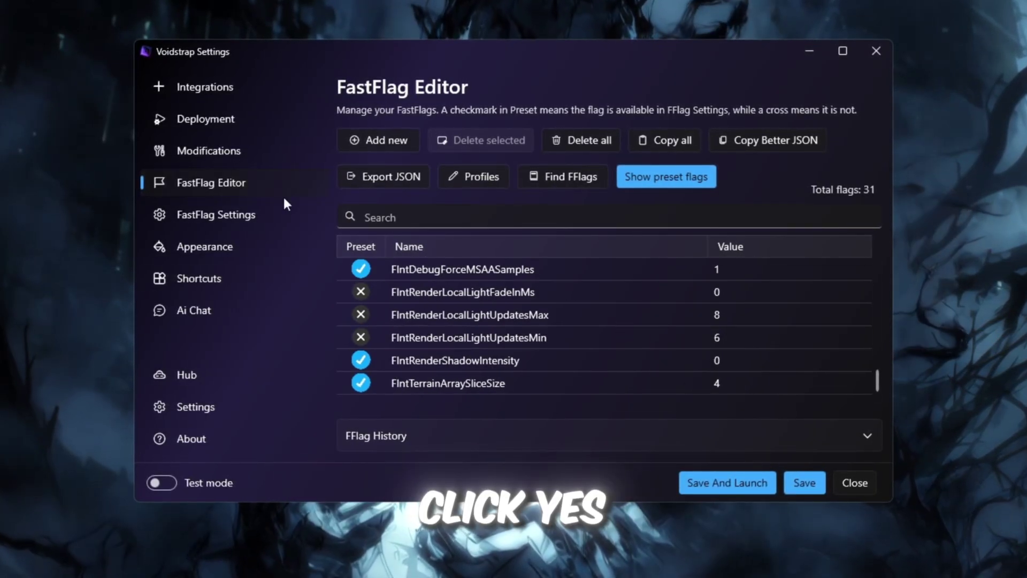
{"action": "left_click", "coordinate": [808, 485]}
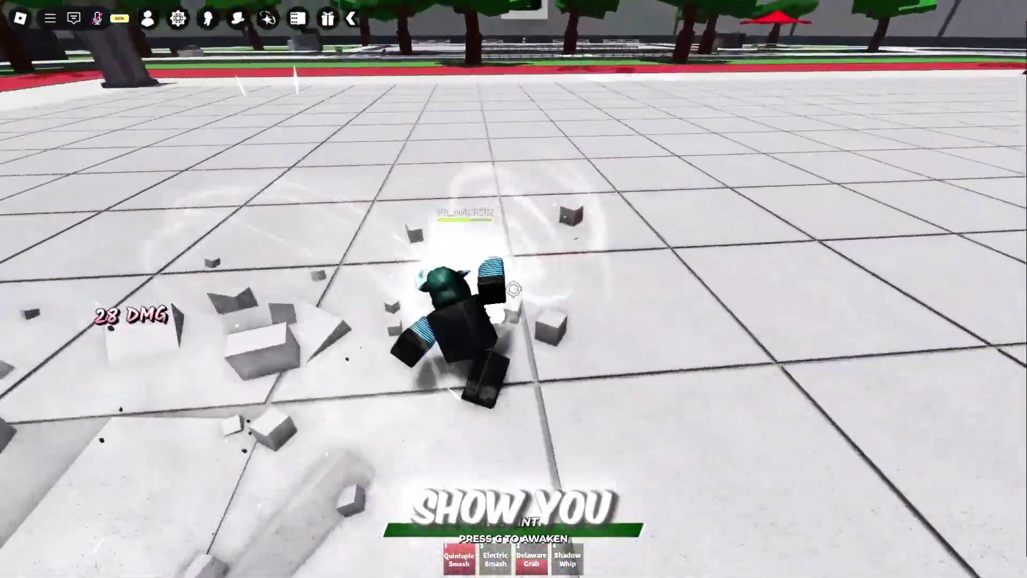
{"action": "left_click", "coordinate": [514, 289]}
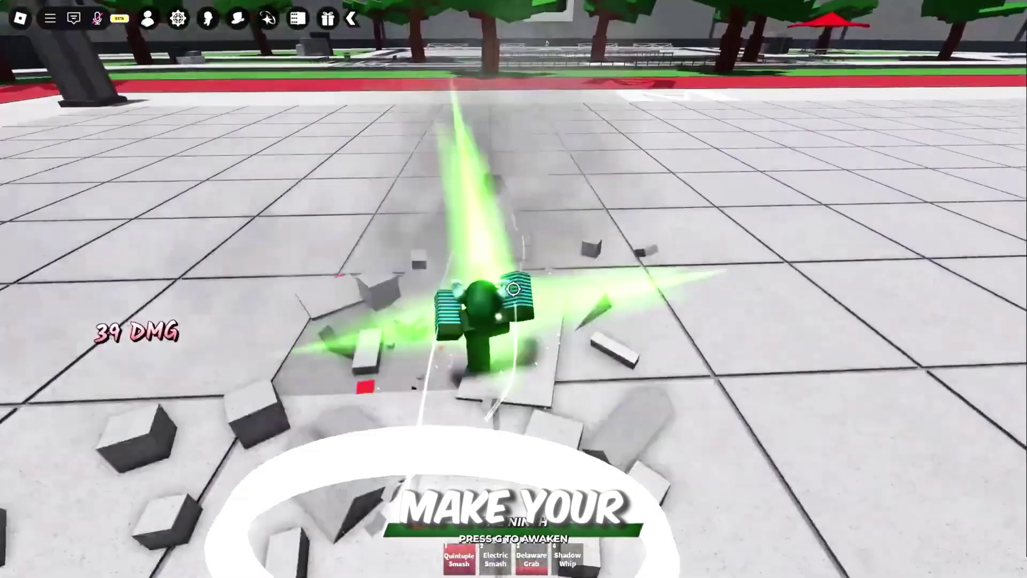
{"action": "left_click", "coordinate": [513, 289]}
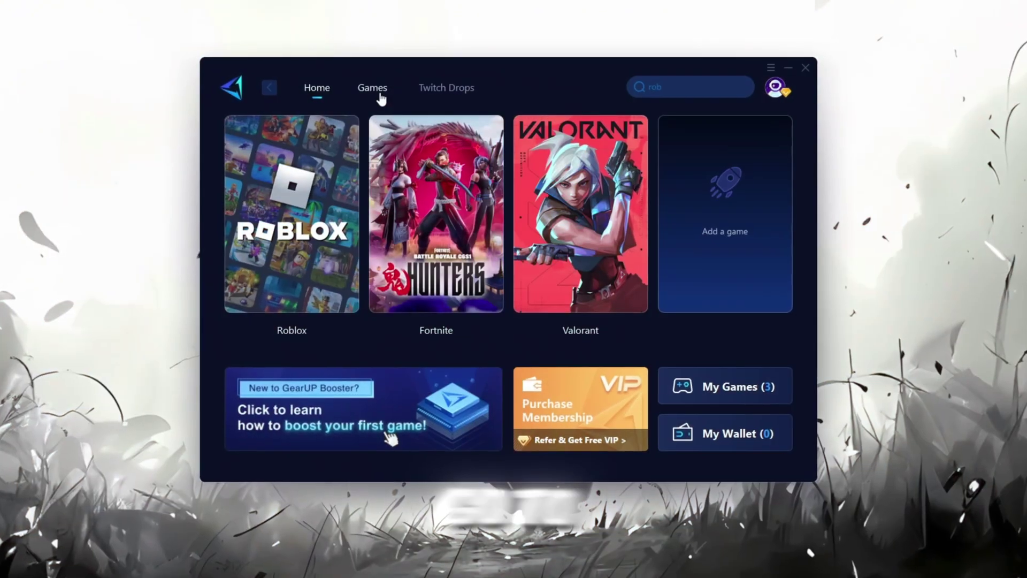
Step: In GearUP Booster, look through the games library, return to the home page, and start boosting Roblox
{"action": "left_click", "coordinate": [356, 73]}
{"action": "scroll", "coordinate": [497, 277], "scroll_direction": "down", "scroll_amount": 5}
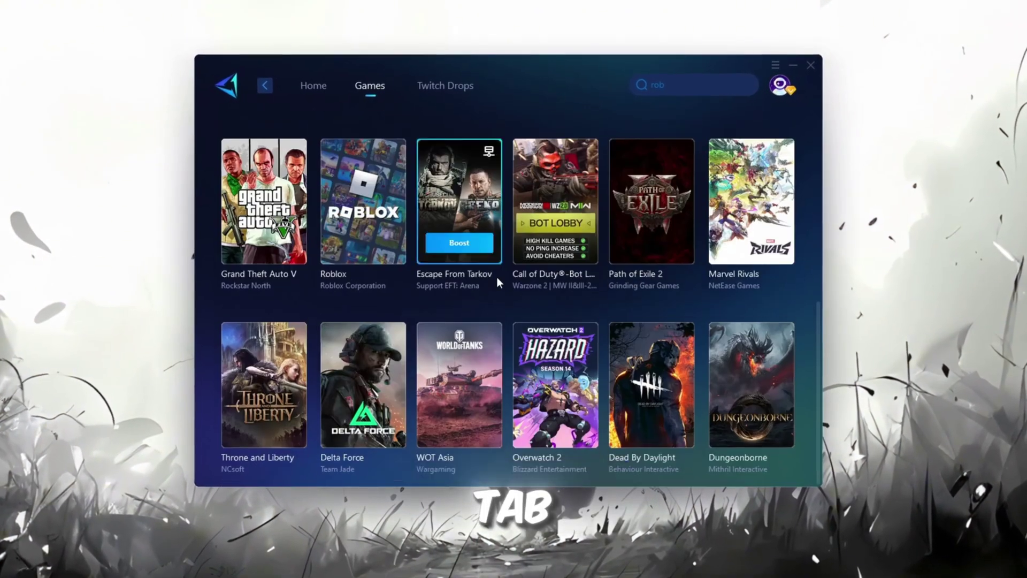
{"action": "scroll", "coordinate": [530, 242], "scroll_direction": "up", "scroll_amount": 4}
{"action": "scroll", "coordinate": [529, 242], "scroll_direction": "up", "scroll_amount": 2}
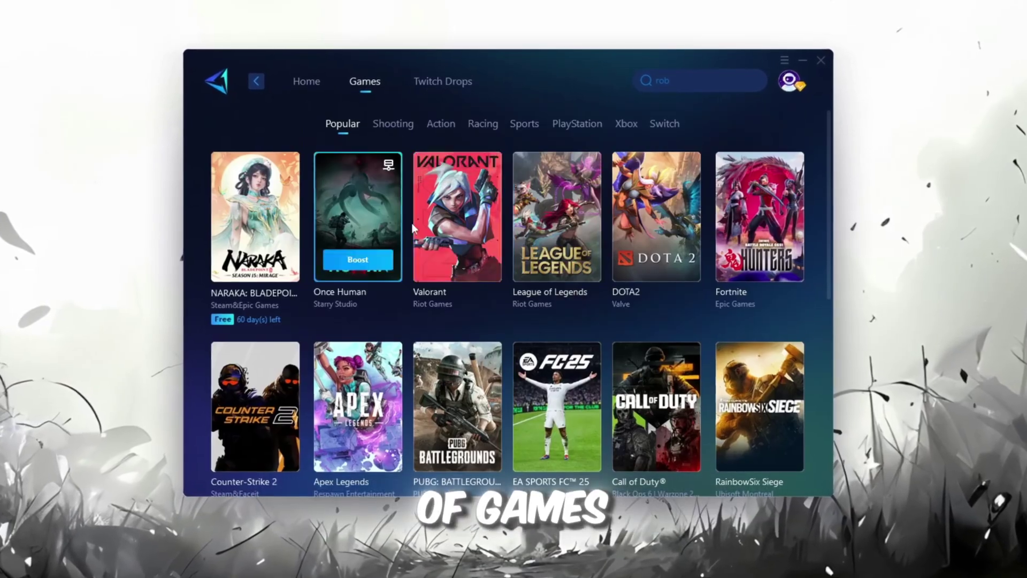
{"action": "left_click", "coordinate": [308, 85]}
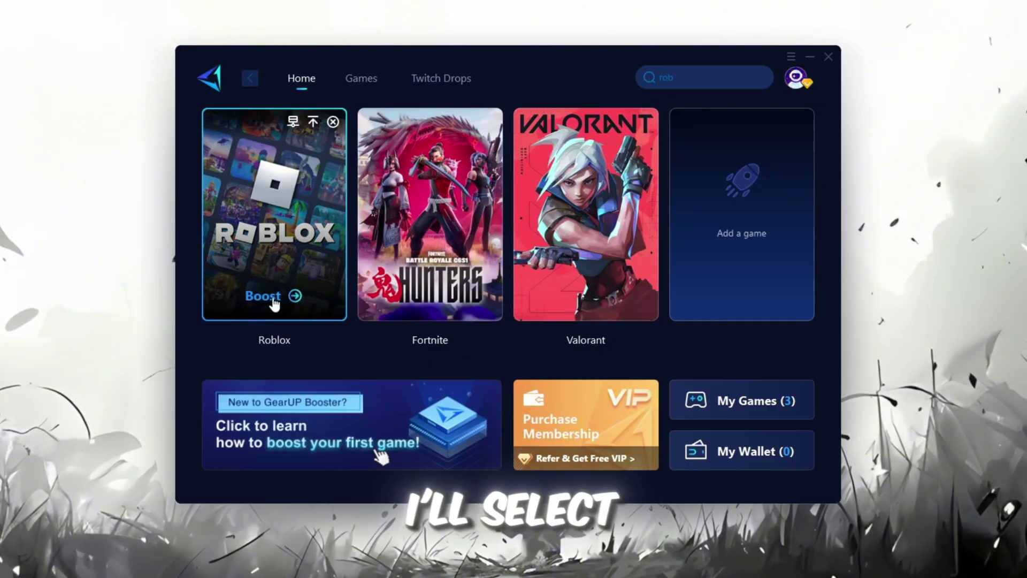
{"action": "left_click", "coordinate": [273, 298]}
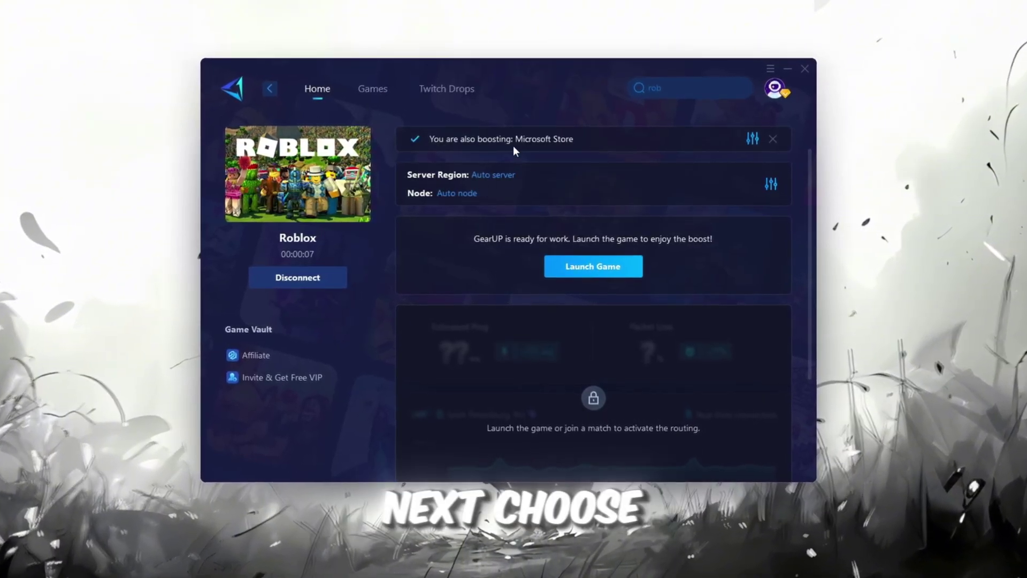
Step: Review the available server regions and nodes for the Roblox boost, closing both lists without choosing another option
{"action": "left_click", "coordinate": [492, 176]}
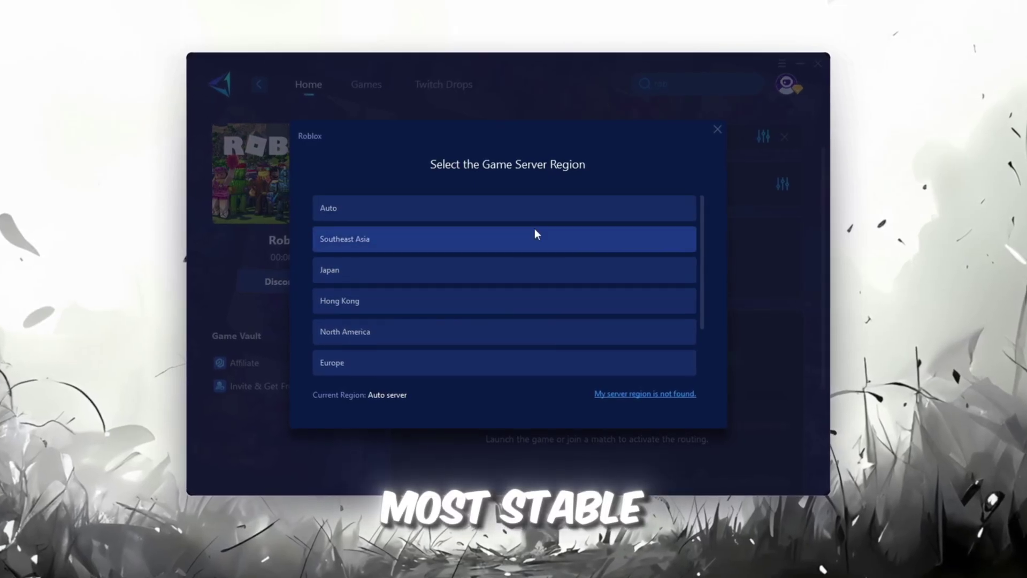
{"action": "scroll", "coordinate": [503, 251], "scroll_direction": "down", "scroll_amount": 2}
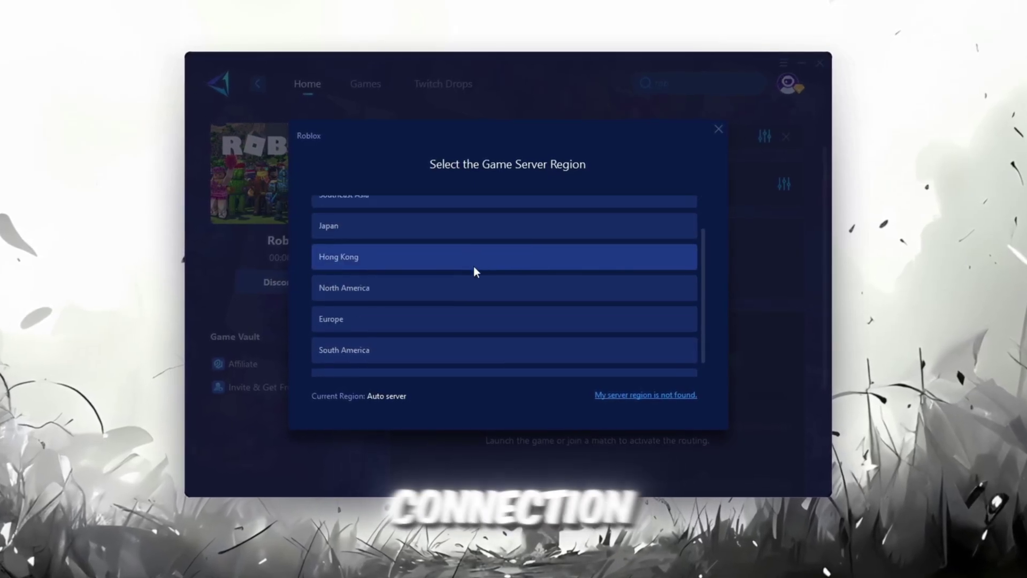
{"action": "left_click", "coordinate": [721, 129]}
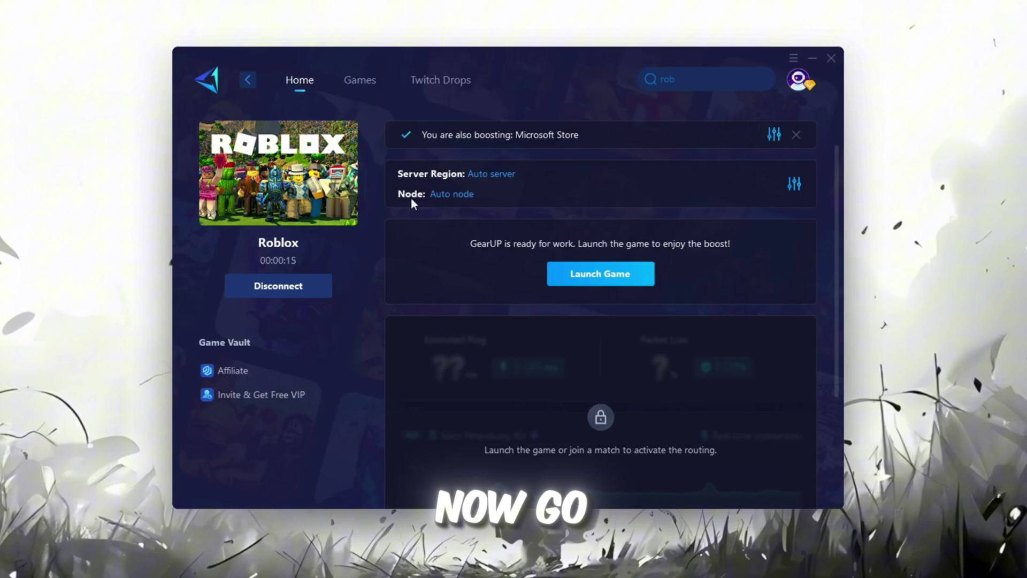
{"action": "left_click", "coordinate": [464, 194]}
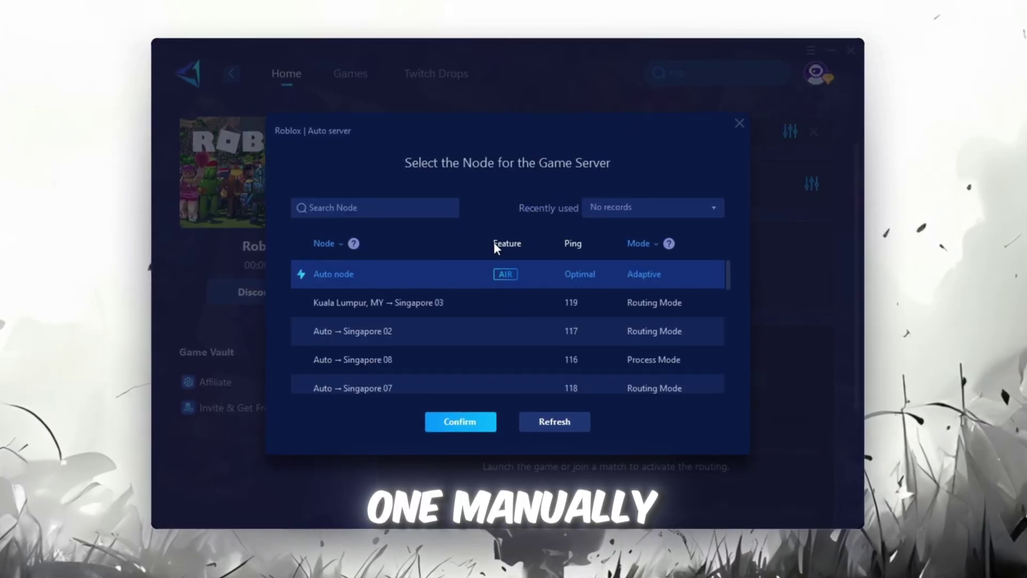
{"action": "scroll", "coordinate": [512, 300], "scroll_direction": "down", "scroll_amount": 4}
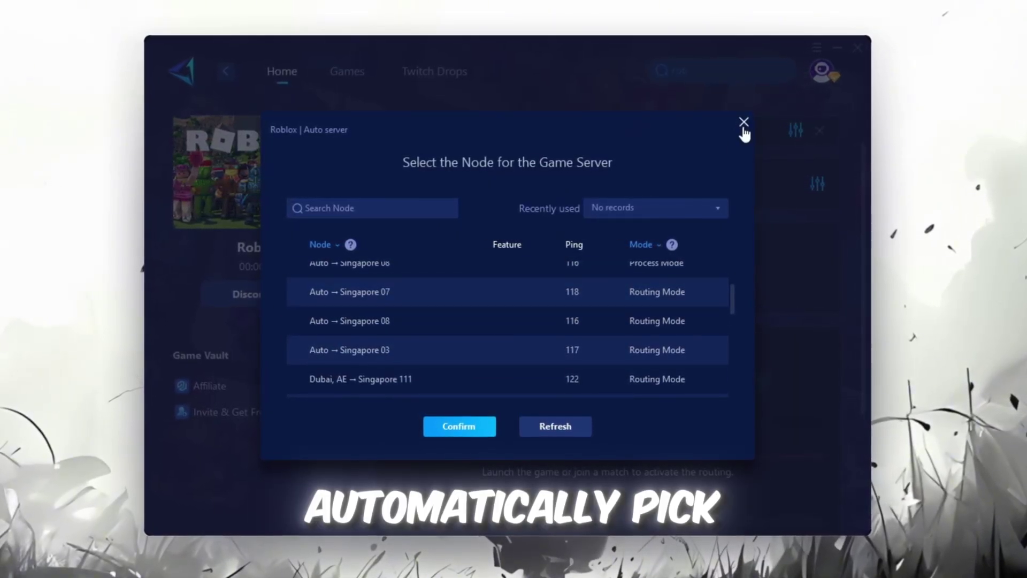
{"action": "left_click", "coordinate": [743, 122]}
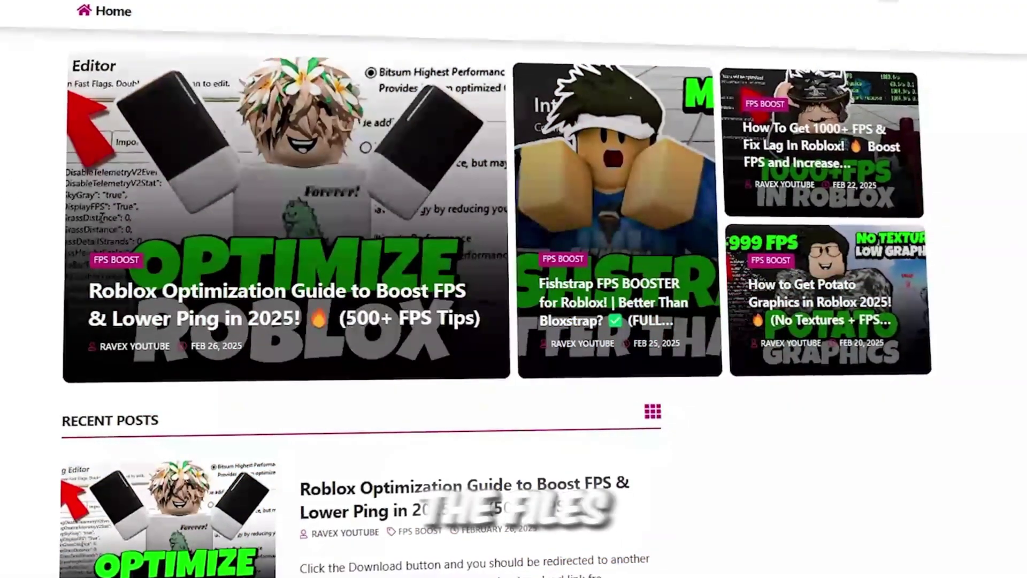
{"action": "scroll", "coordinate": [236, 190], "scroll_direction": "down", "scroll_amount": 4}
{"action": "scroll", "coordinate": [354, 289], "scroll_direction": "down", "scroll_amount": 10}
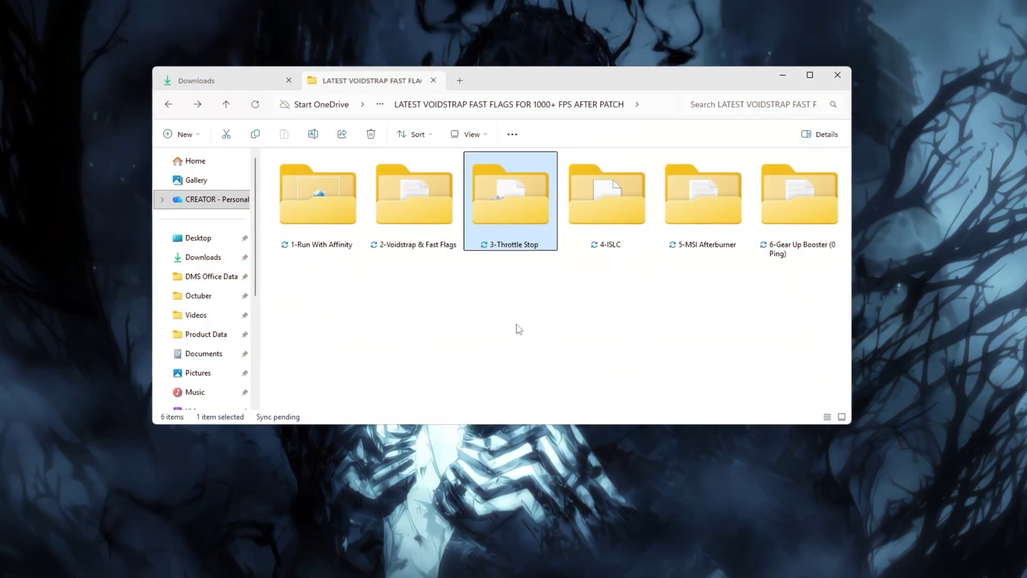
Step: Open the 3-Throttle Stop folder, run the ThrottleStop application as administrator, allow its changes, and minimize the folder window
{"action": "double_click", "coordinate": [538, 202]}
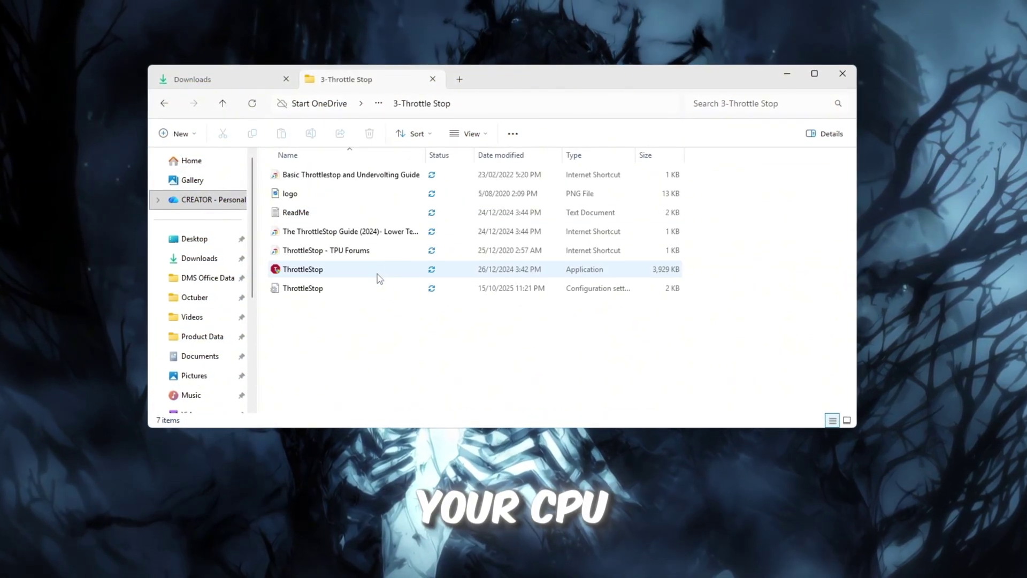
{"action": "left_click", "coordinate": [376, 274]}
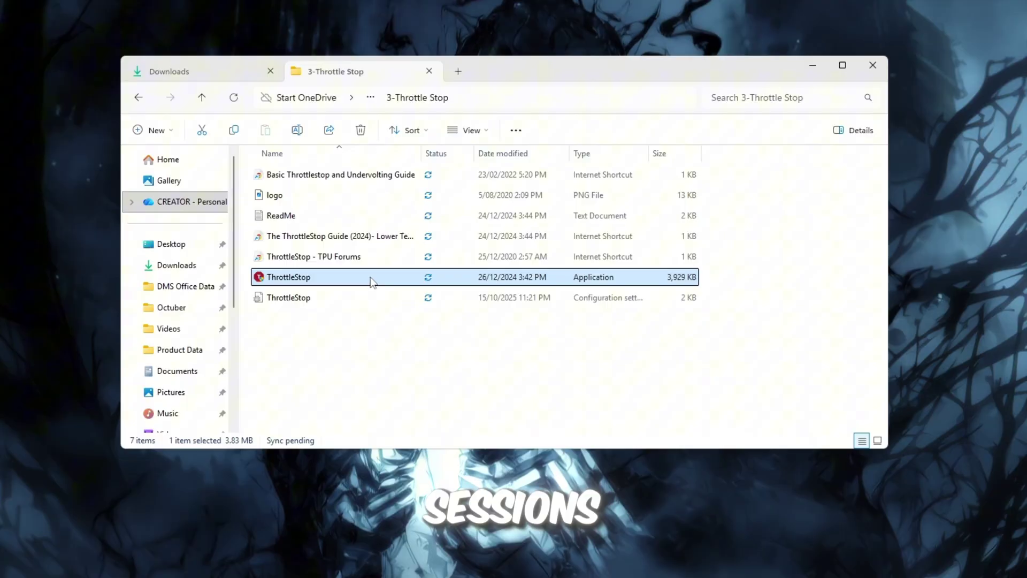
{"action": "right_click", "coordinate": [371, 276]}
{"action": "left_click", "coordinate": [422, 318]}
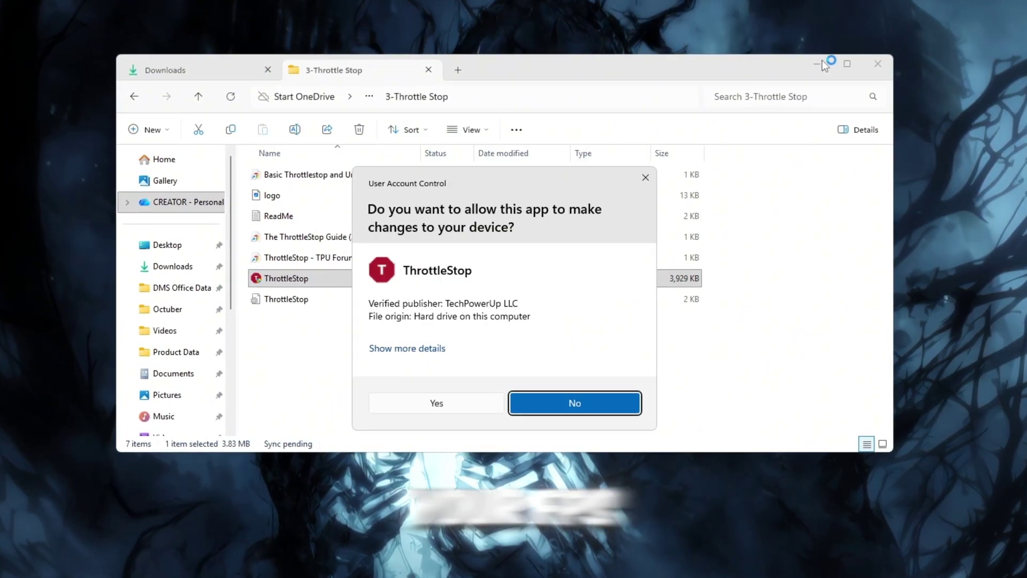
{"action": "left_click", "coordinate": [462, 406]}
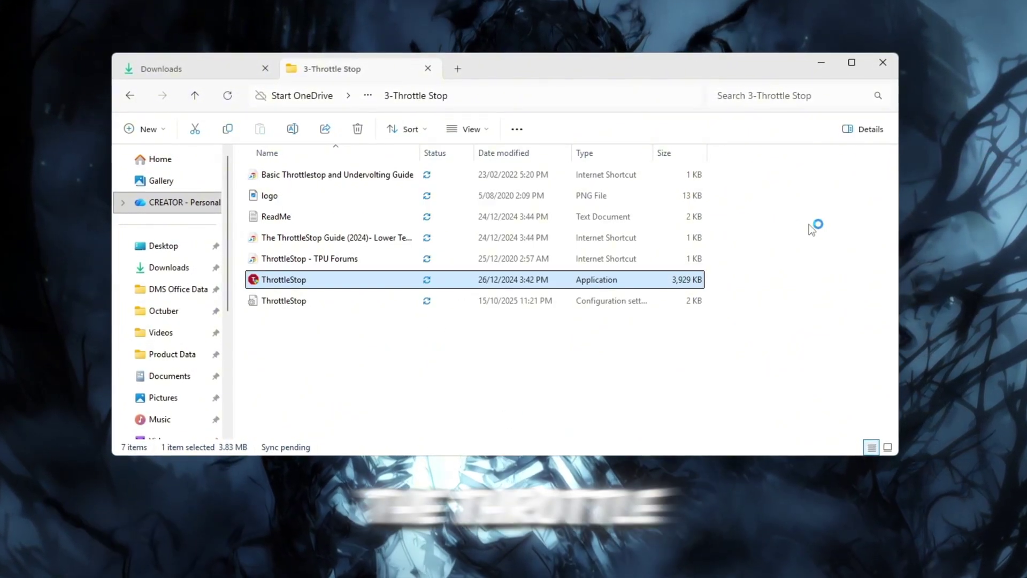
{"action": "left_click", "coordinate": [822, 63]}
{"action": "left_click_drag", "start_coordinate": [538, 140], "coordinate": [536, 99]}
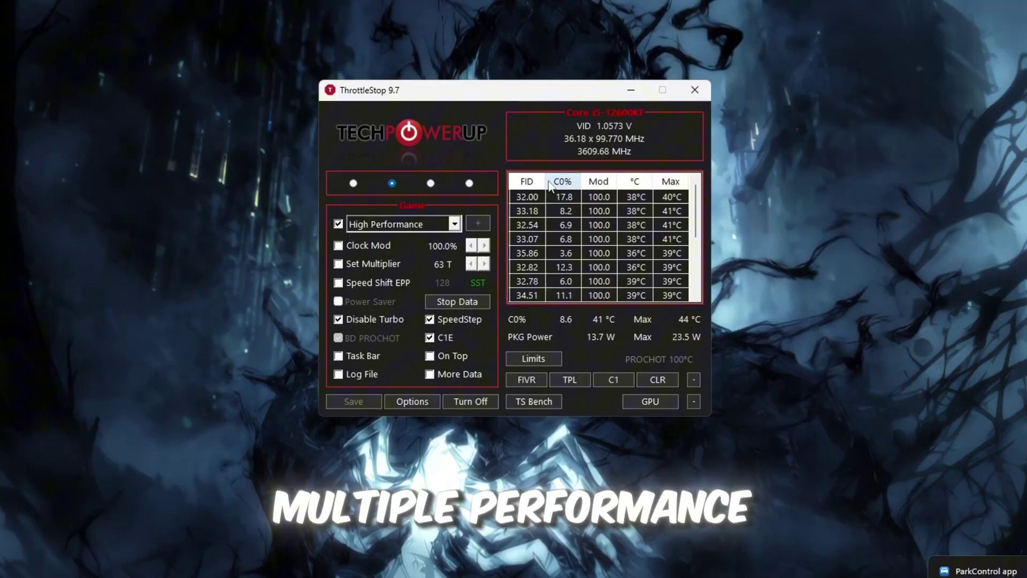
Step: Look through ThrottleStop's four performance profiles and return to the Game profile
{"action": "left_click", "coordinate": [351, 183]}
{"action": "left_click", "coordinate": [391, 185]}
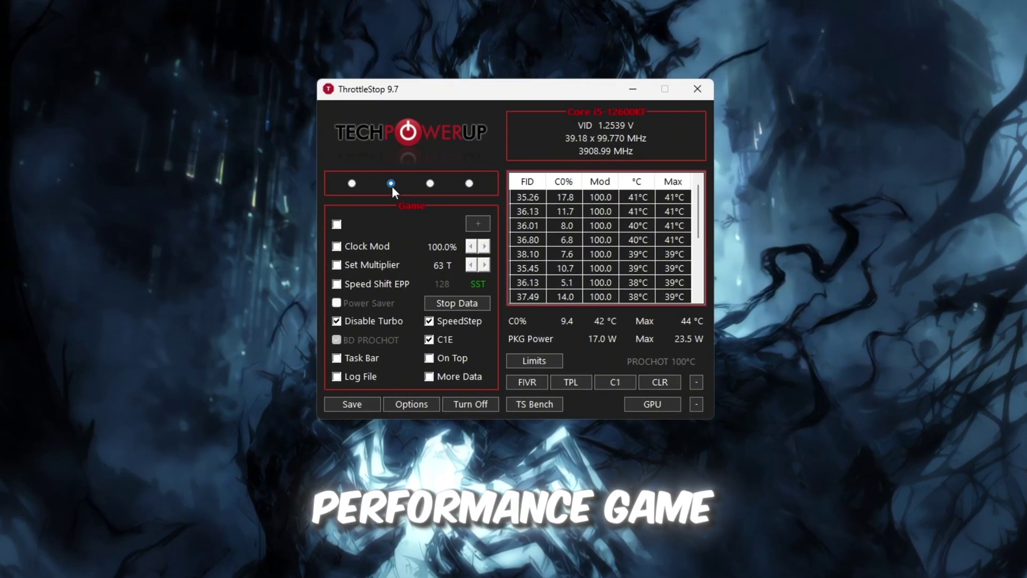
{"action": "left_click", "coordinate": [430, 184]}
{"action": "left_click", "coordinate": [469, 182]}
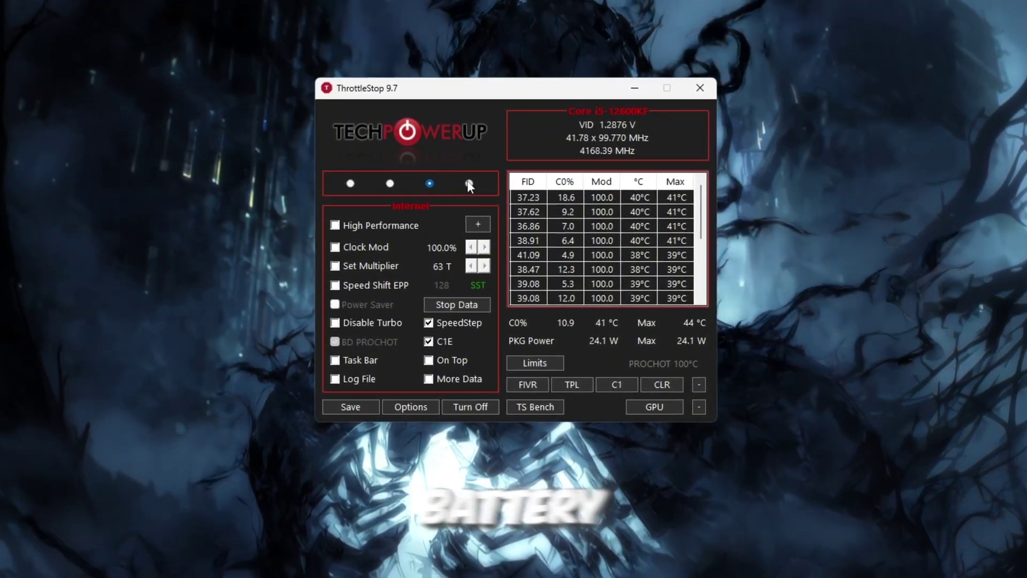
{"action": "left_click", "coordinate": [389, 183]}
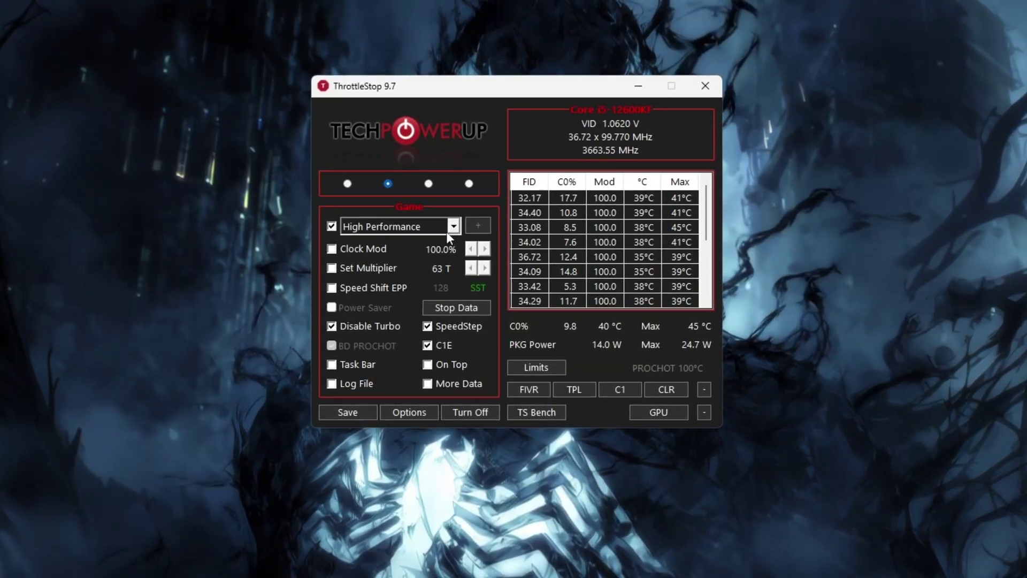
Step: Set the Game profile's power plan to High Performance, keep ThrottleStop turned on, and save the settings
{"action": "left_click", "coordinate": [442, 229]}
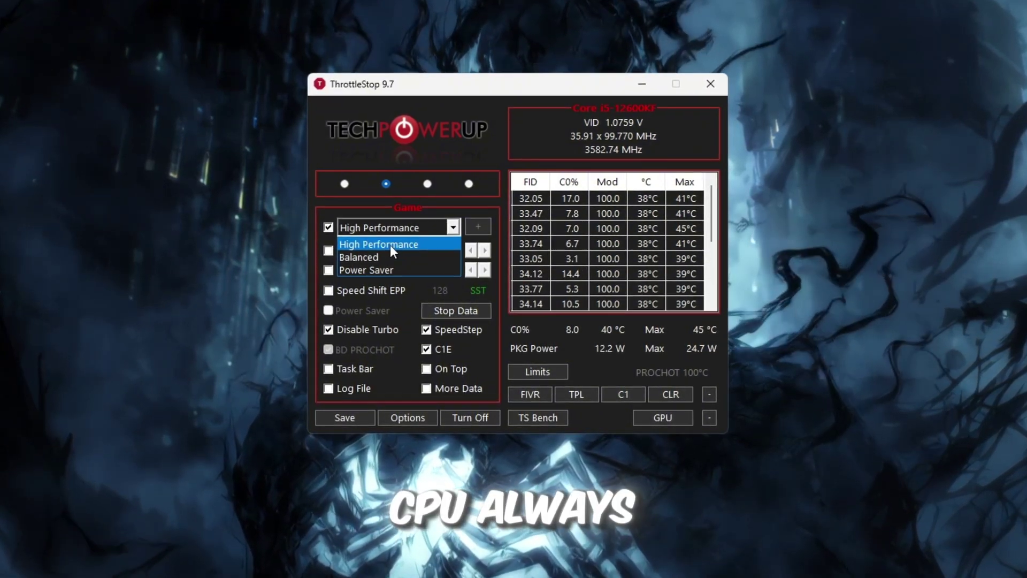
{"action": "left_click", "coordinate": [390, 245]}
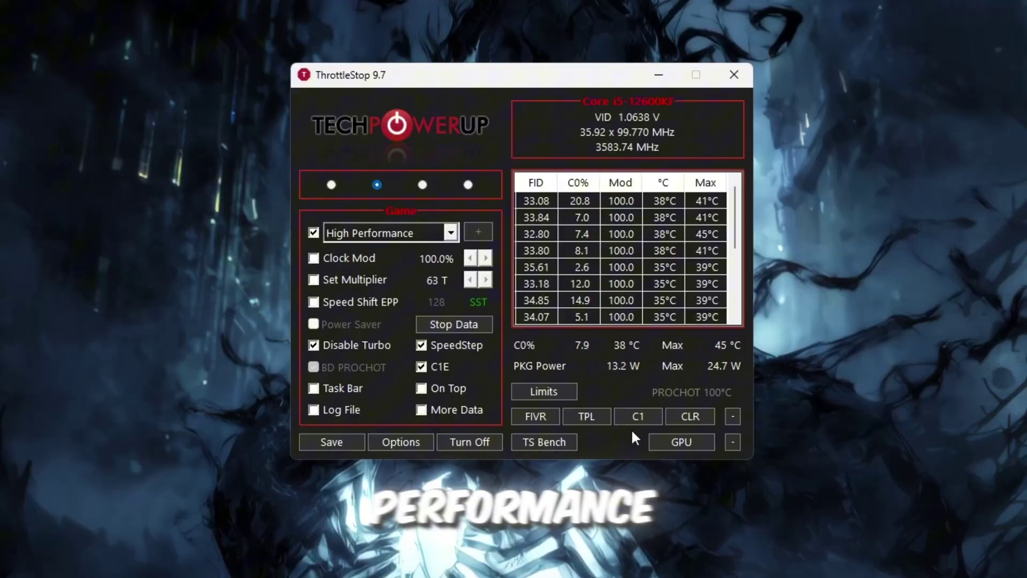
{"action": "left_click", "coordinate": [472, 444]}
{"action": "left_click", "coordinate": [472, 445]}
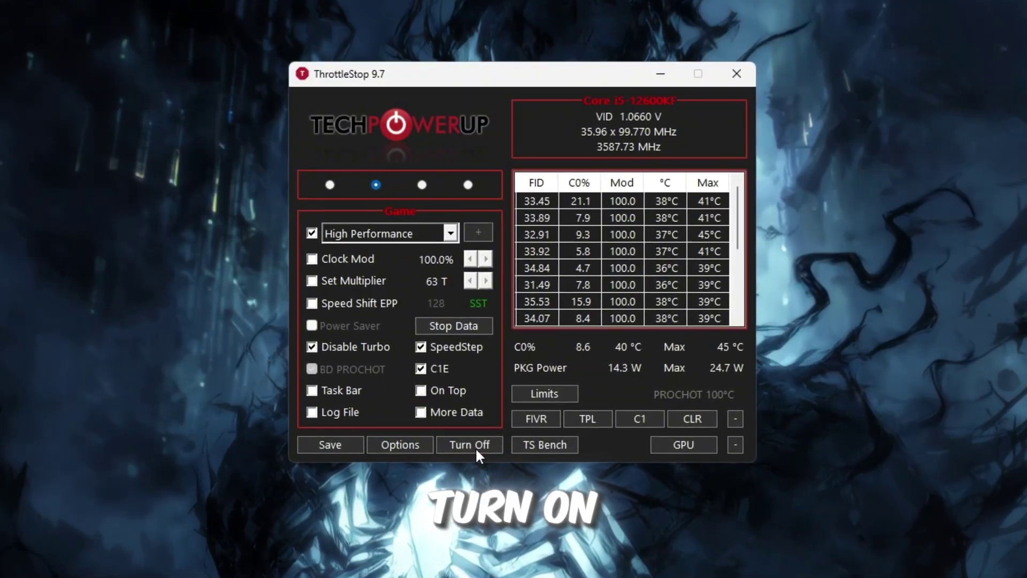
{"action": "left_click", "coordinate": [308, 447]}
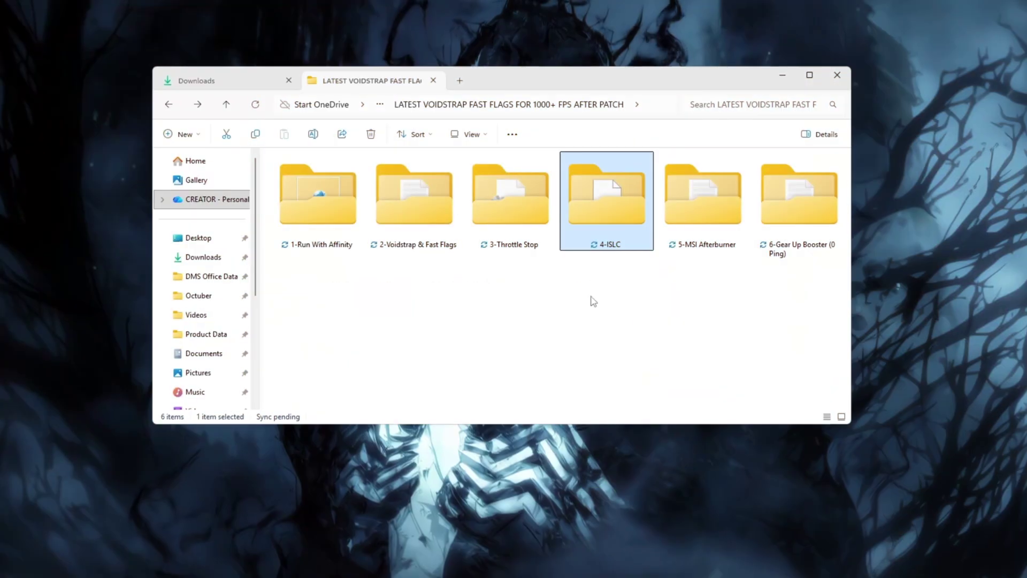
Step: Open the 4-ISLC folder, launch the Intelligent standby list cleaner application, and allow it to make changes
{"action": "double_click", "coordinate": [630, 197]}
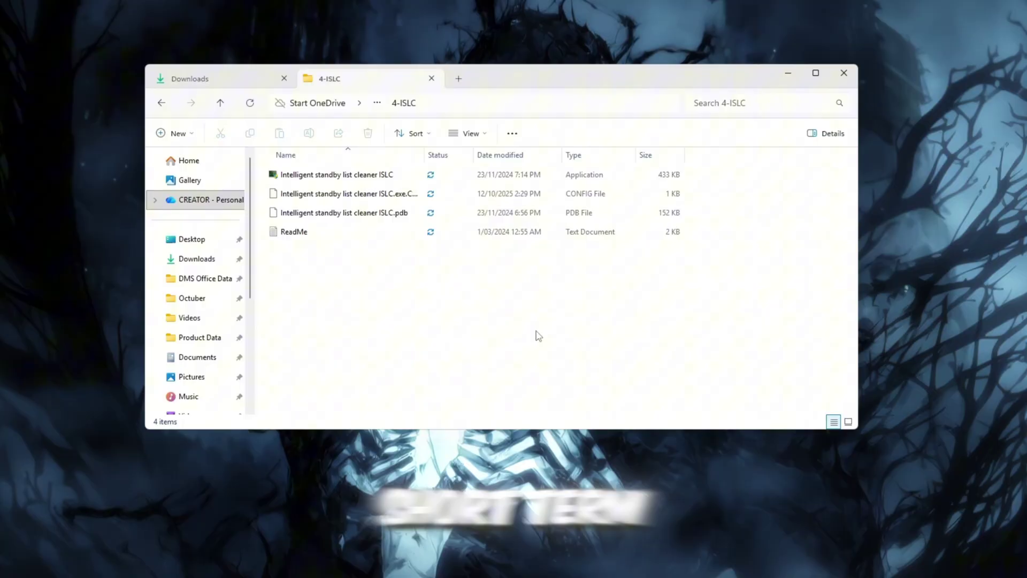
{"action": "left_click", "coordinate": [362, 181]}
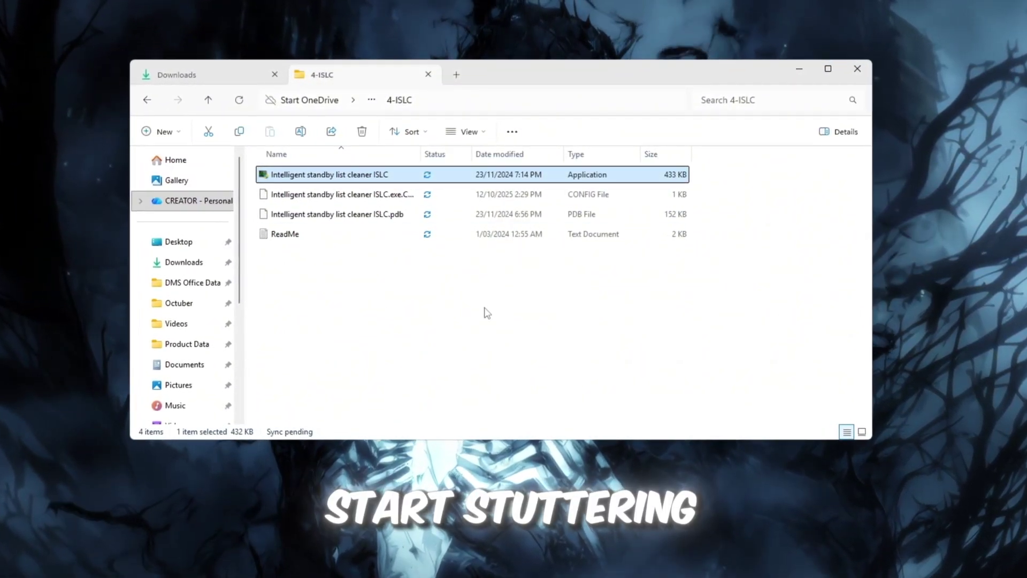
{"action": "double_click", "coordinate": [317, 175]}
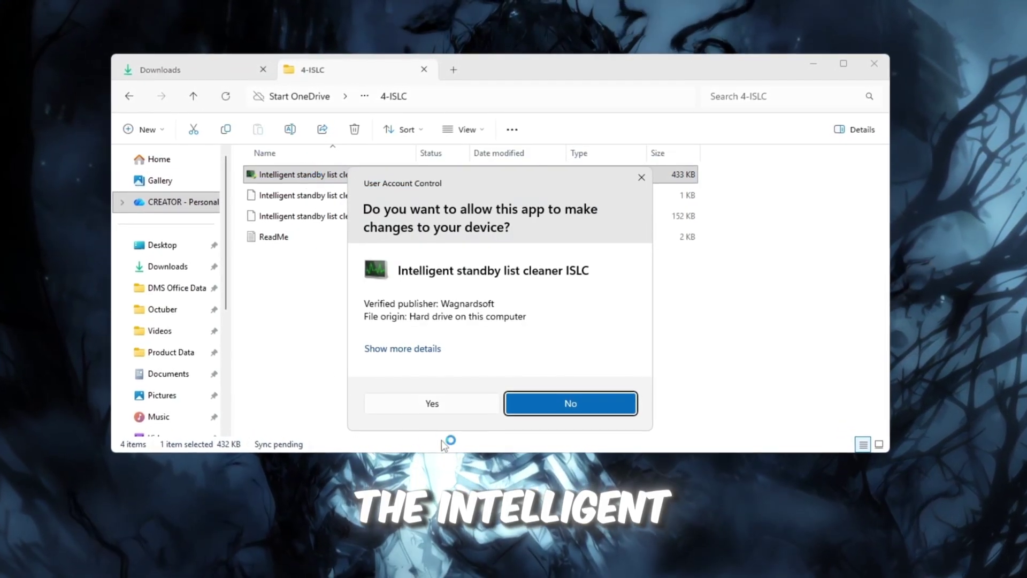
{"action": "left_click", "coordinate": [464, 402]}
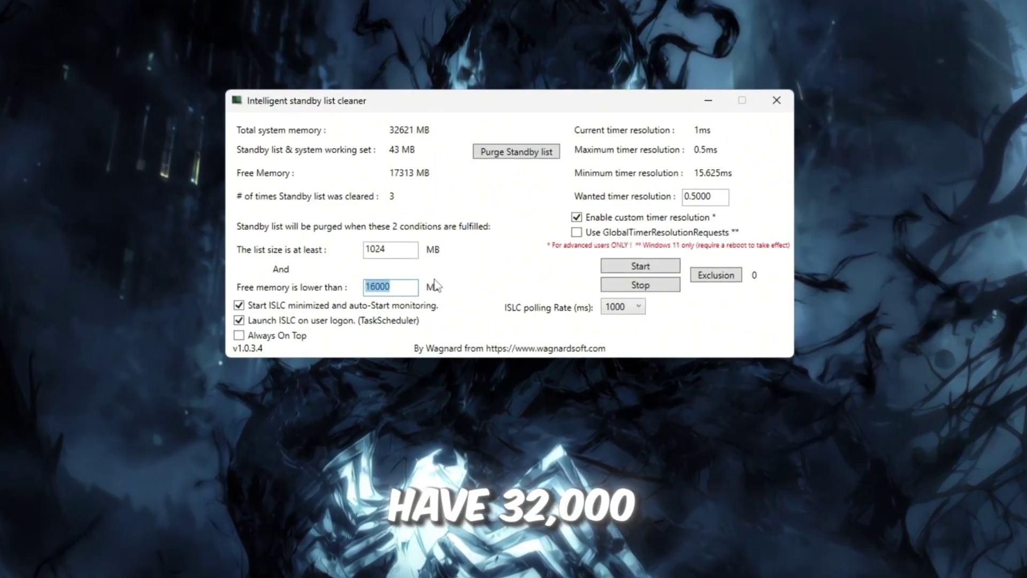
Step: Check the 16000 MB free-memory threshold and the 0.5000 wanted timer resolution, and start standby list monitoring
{"action": "left_click", "coordinate": [417, 288]}
{"action": "left_click_drag", "start_coordinate": [415, 289], "coordinate": [361, 288]}
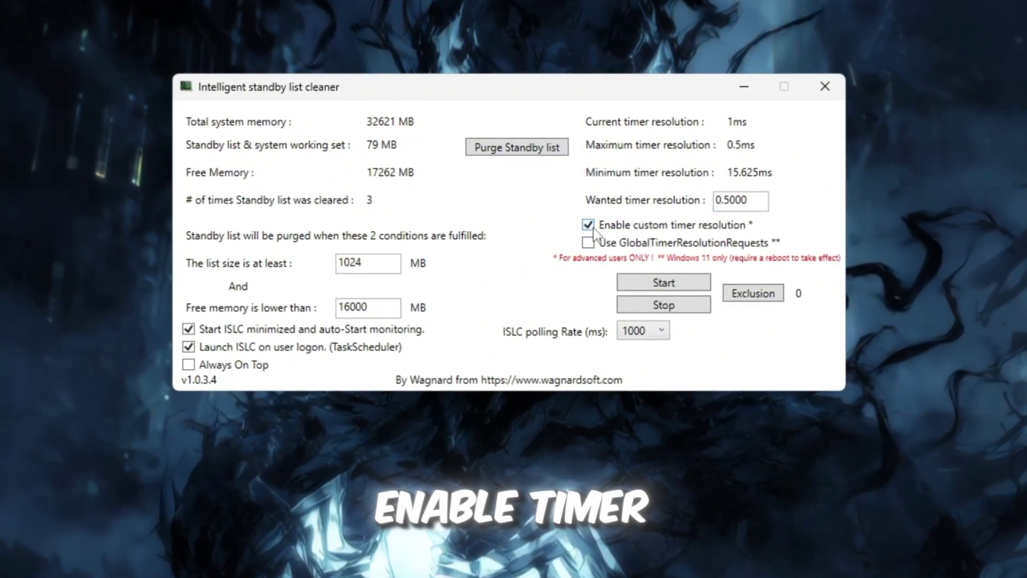
{"action": "left_click_drag", "start_coordinate": [728, 201], "coordinate": [726, 173]}
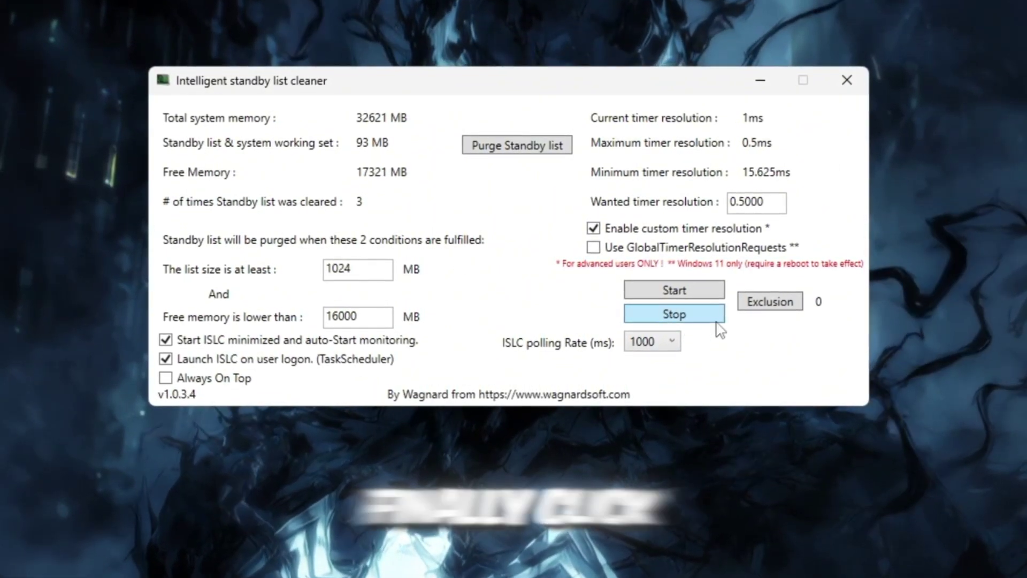
{"action": "left_click", "coordinate": [703, 292]}
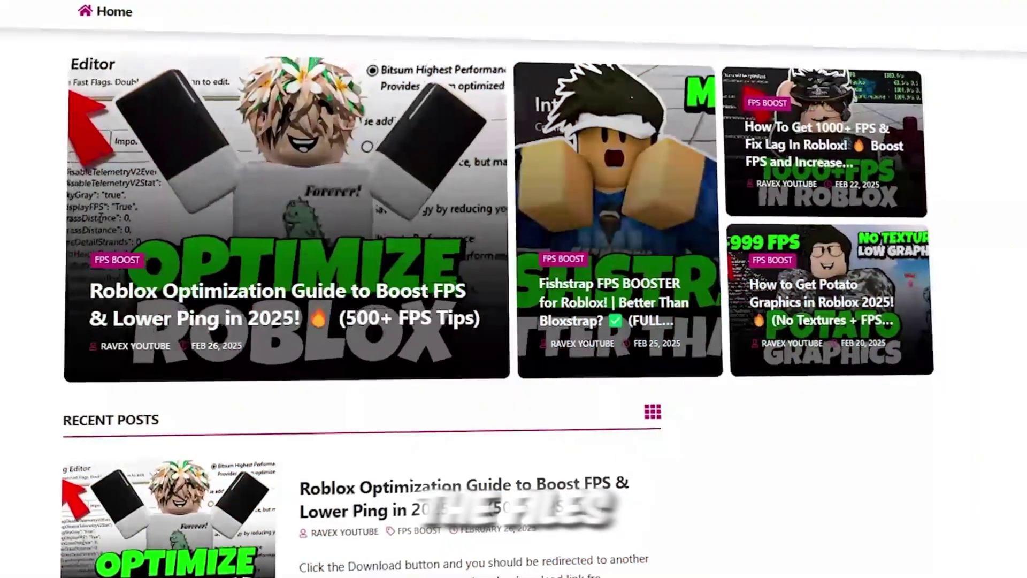
{"action": "scroll", "coordinate": [514, 289], "scroll_direction": "down", "scroll_amount": 10}
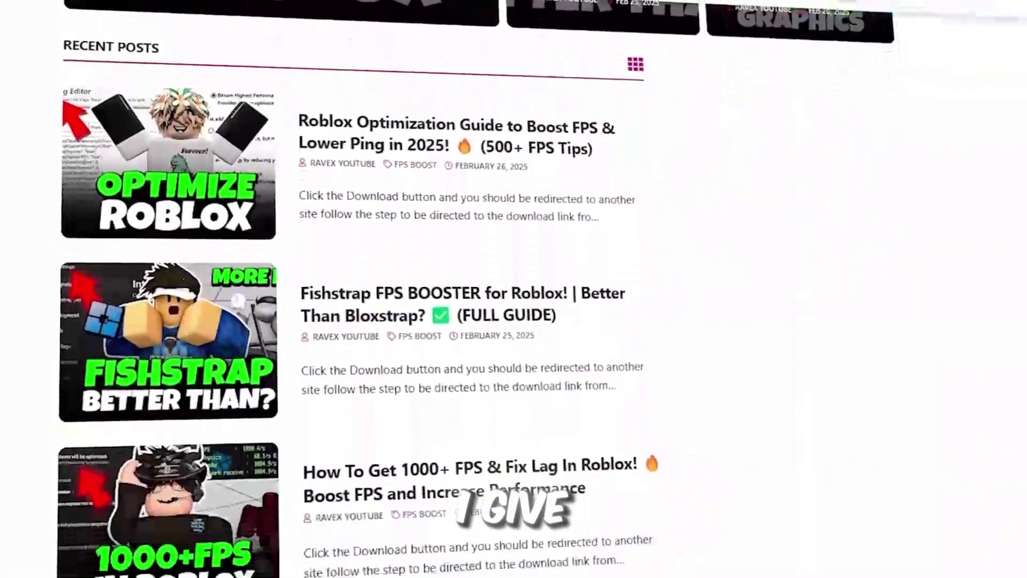
{"action": "scroll", "coordinate": [514, 289], "scroll_direction": "down", "scroll_amount": 3}
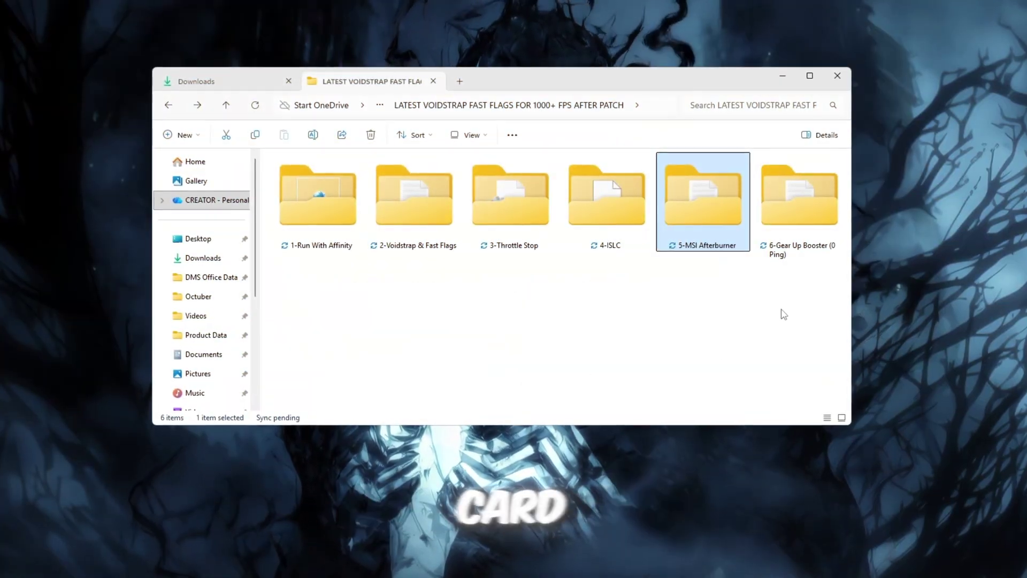
Step: Open the 5-MSI Afterburner folder, select its link file, and launch the installed MSI Afterburner through a Windows search for "Msi"
{"action": "double_click", "coordinate": [729, 218]}
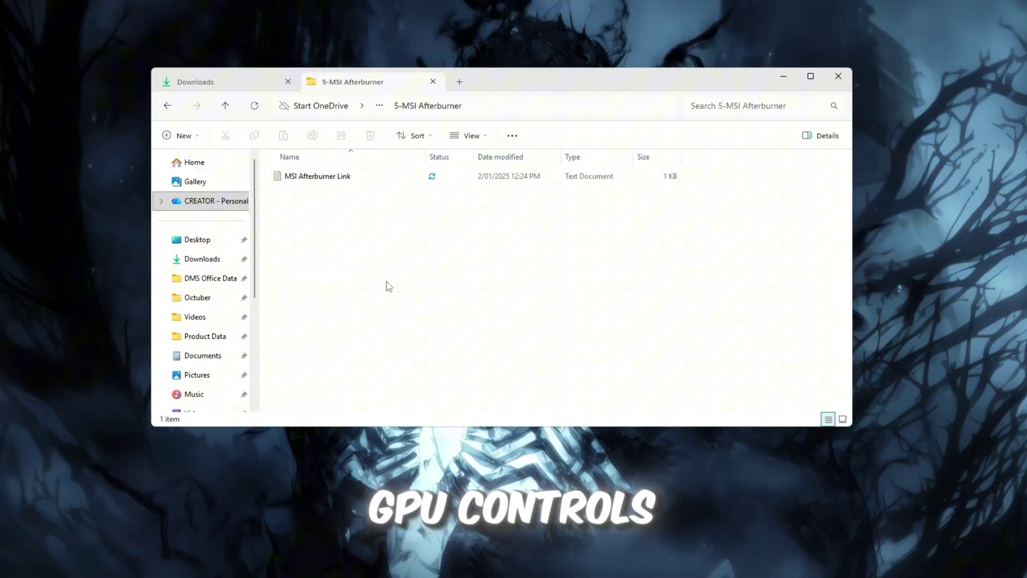
{"action": "left_click", "coordinate": [333, 179]}
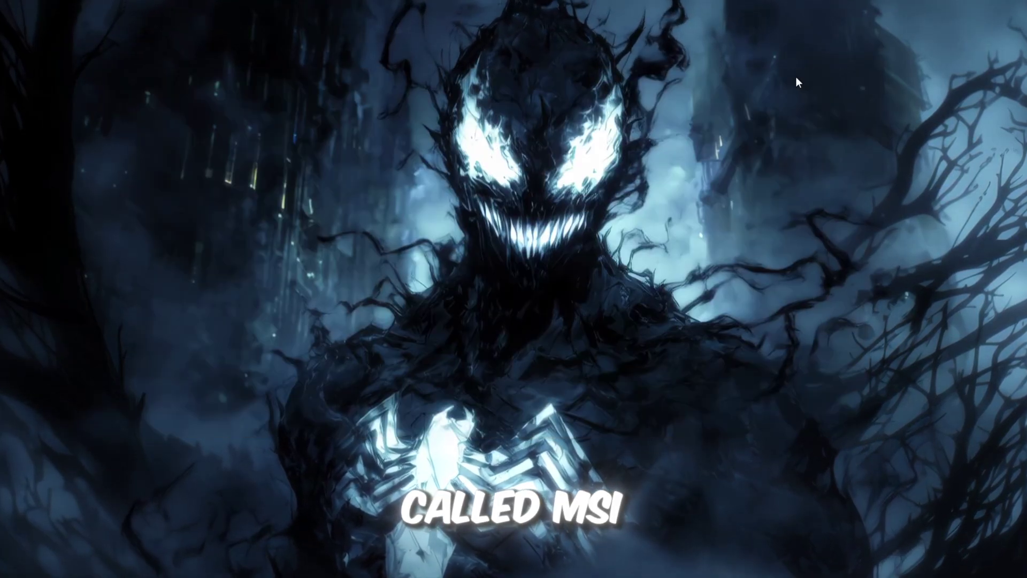
{"action": "key", "text": "super"}
{"action": "type", "text": "Msi"}
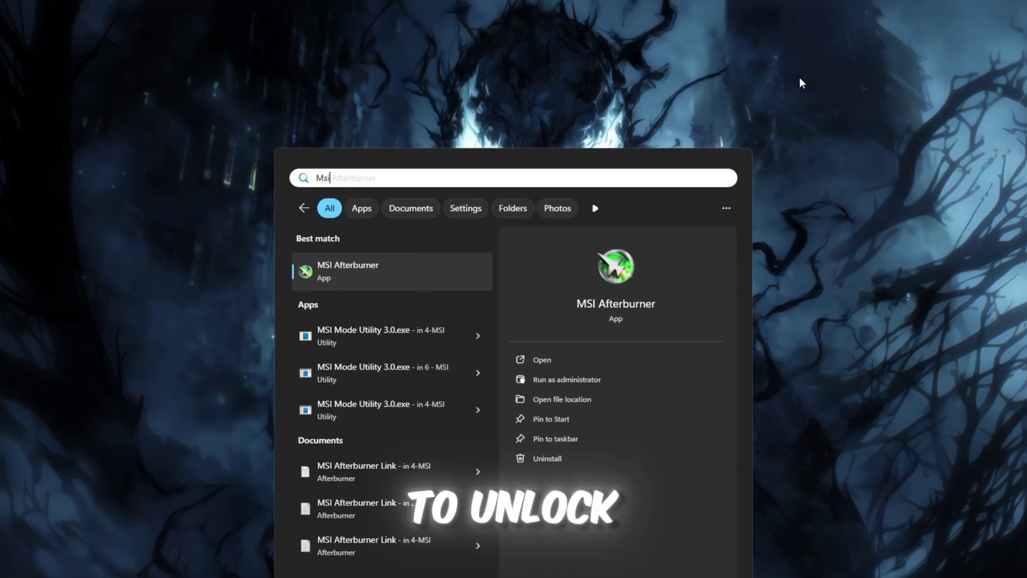
{"action": "left_click", "coordinate": [649, 367]}
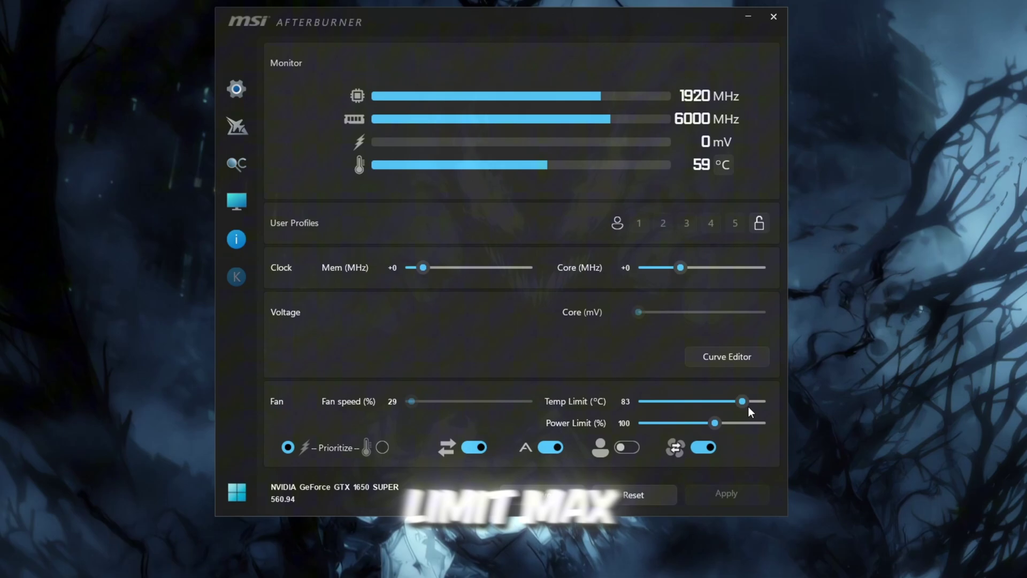
Step: Raise the temperature limit to 87 °C and the power limit to 120 %, and enter a memory clock offset of 20 MHz
{"action": "left_click_drag", "start_coordinate": [746, 402], "coordinate": [782, 401]}
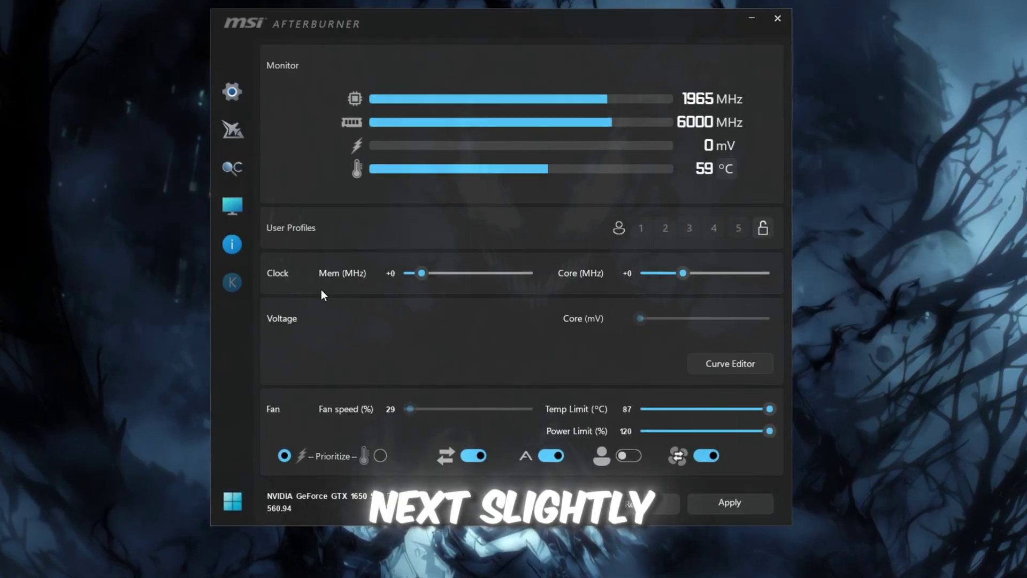
{"action": "left_click", "coordinate": [391, 274]}
{"action": "type", "text": "2"}
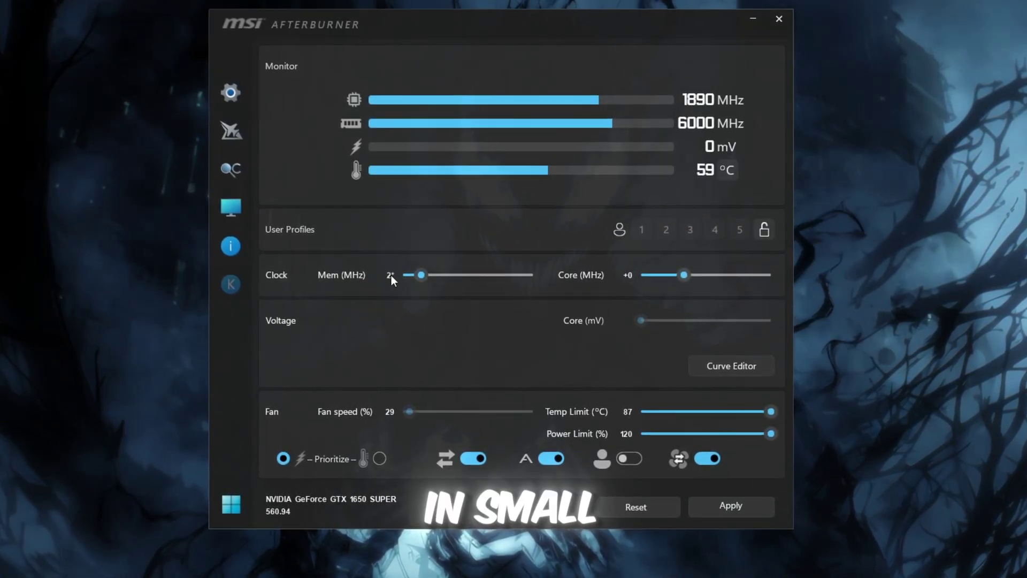
{"action": "type", "text": "0"}
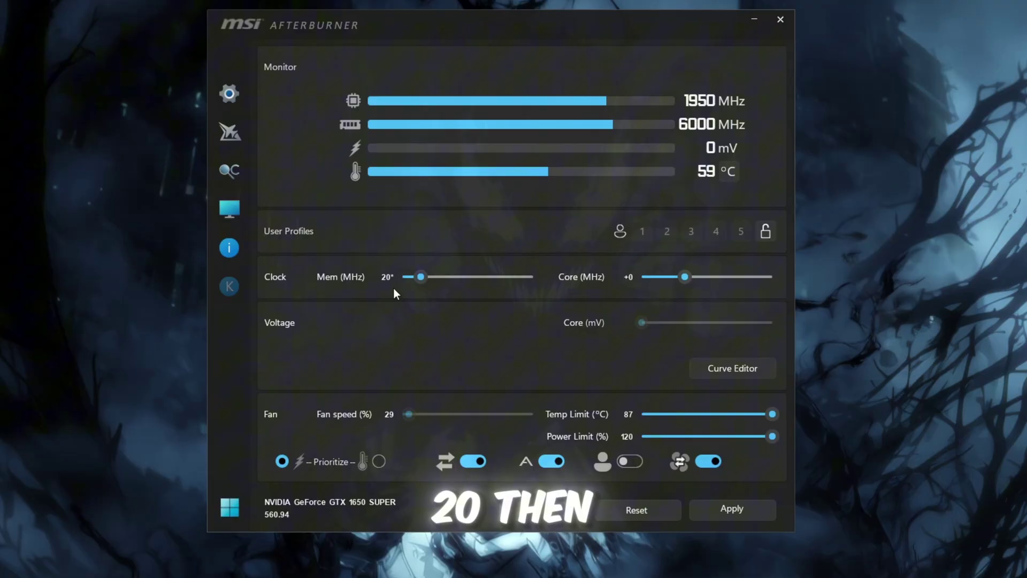
Step: Try memory clock offsets of 40 and 60 MHz, and settle on 40 MHz
{"action": "key", "text": "BackSpace"}
{"action": "key", "text": "BackSpace"}
{"action": "type", "text": "40"}
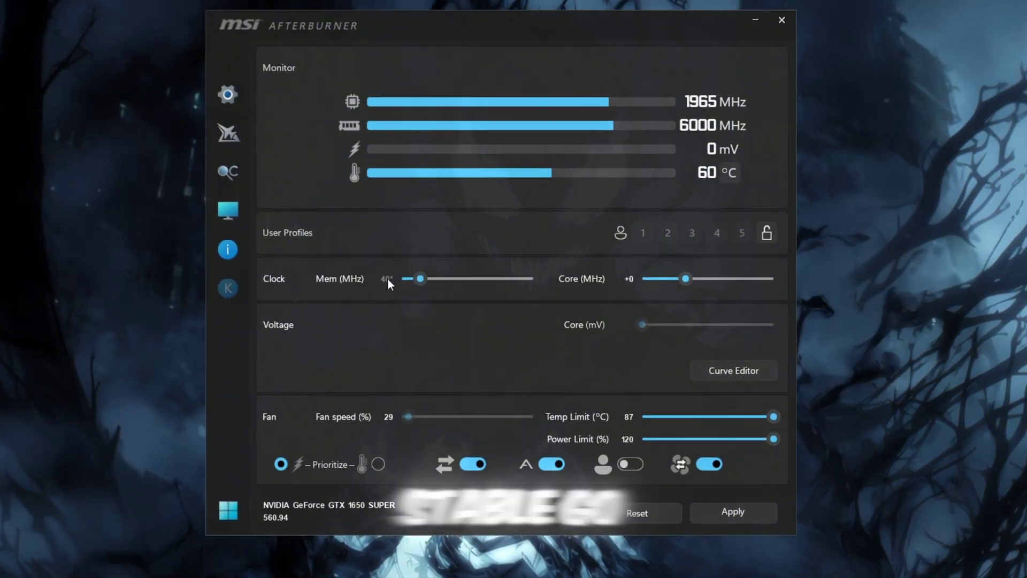
{"action": "key", "text": "BackSpace"}
{"action": "key", "text": "BackSpace"}
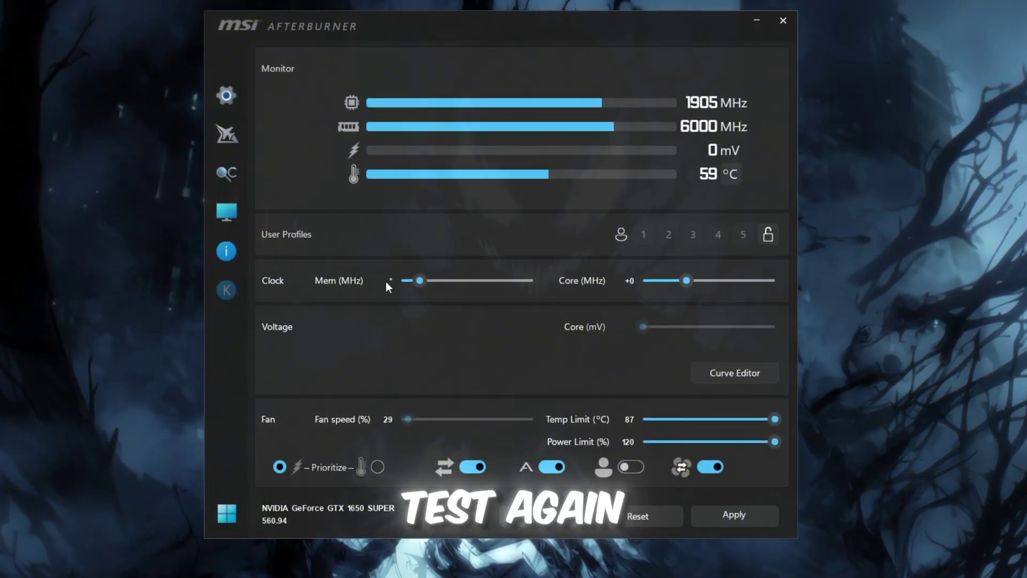
{"action": "type", "text": "60"}
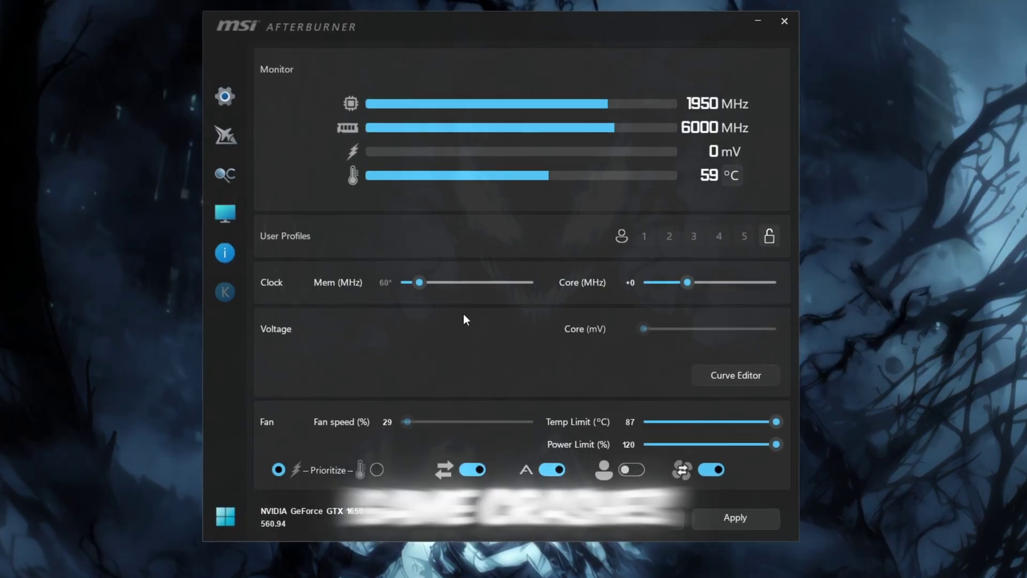
{"action": "key", "text": "BackSpace"}
{"action": "key", "text": "BackSpace"}
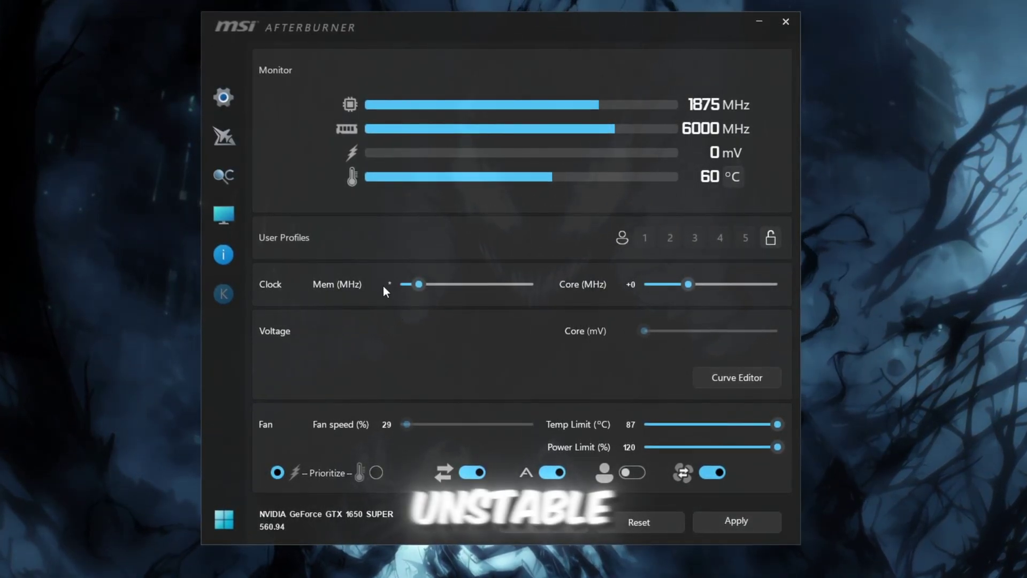
{"action": "type", "text": "40"}
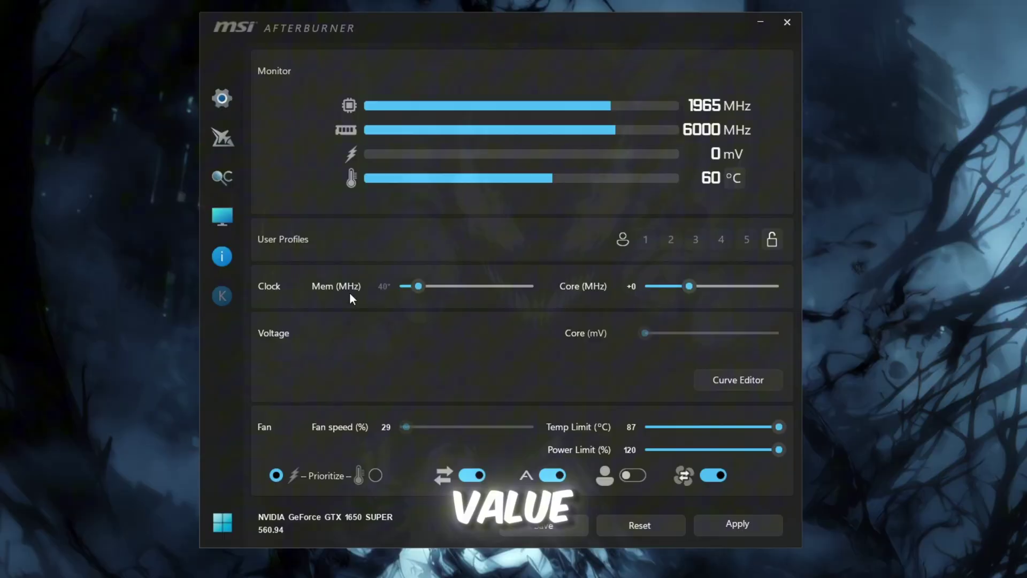
{"action": "key", "text": "Return"}
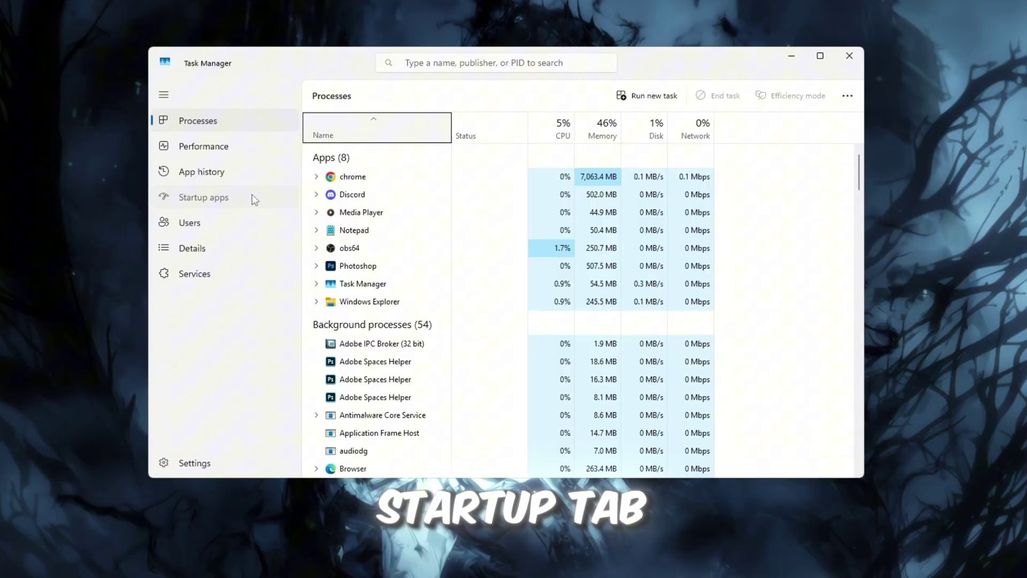
Step: In Task Manager, open the startup apps list and show the disable options for Google Chrome, Update and Lively Wallpaper
{"action": "left_click", "coordinate": [252, 194]}
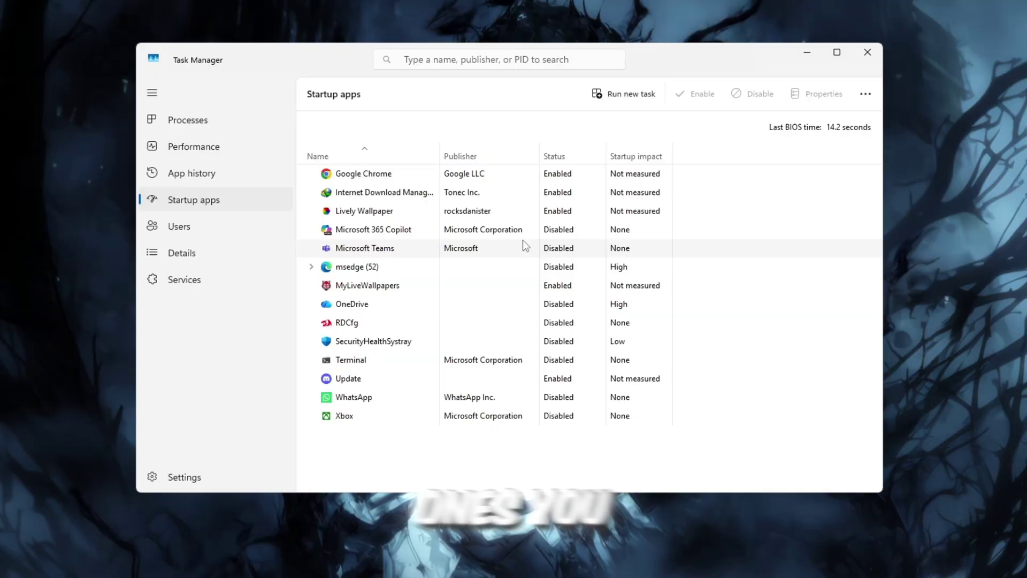
{"action": "right_click", "coordinate": [553, 173]}
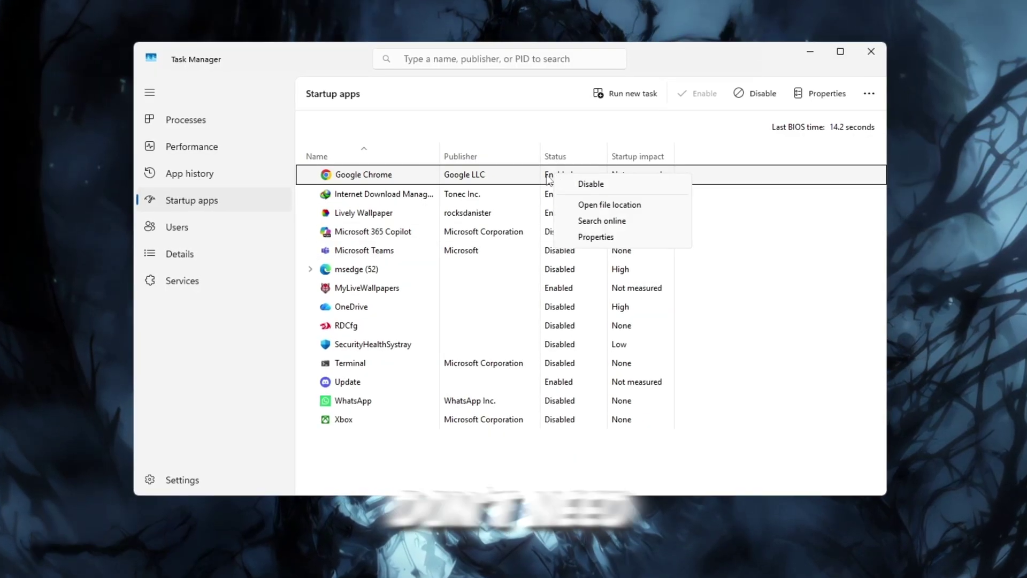
{"action": "left_click", "coordinate": [385, 384]}
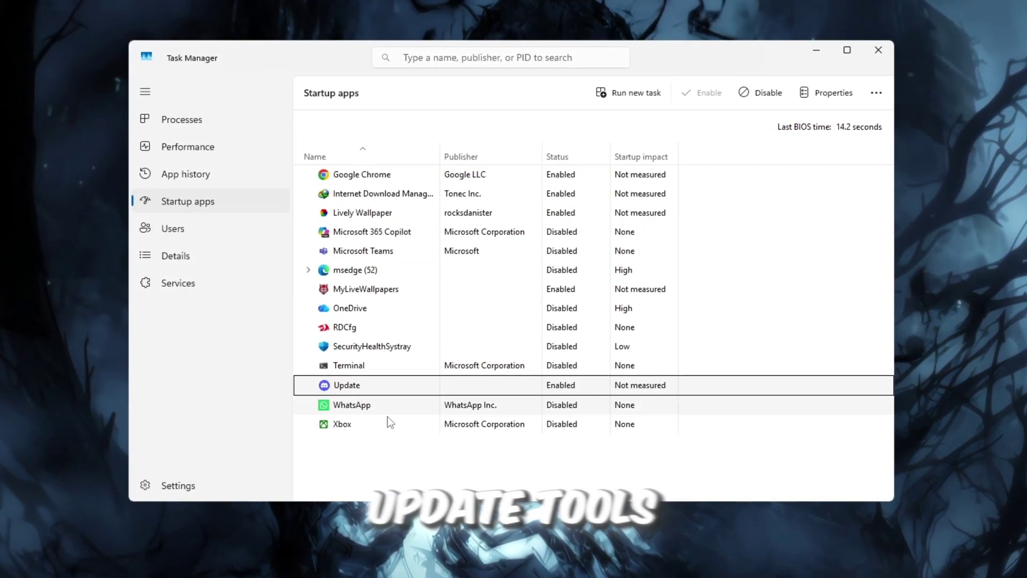
{"action": "right_click", "coordinate": [557, 384]}
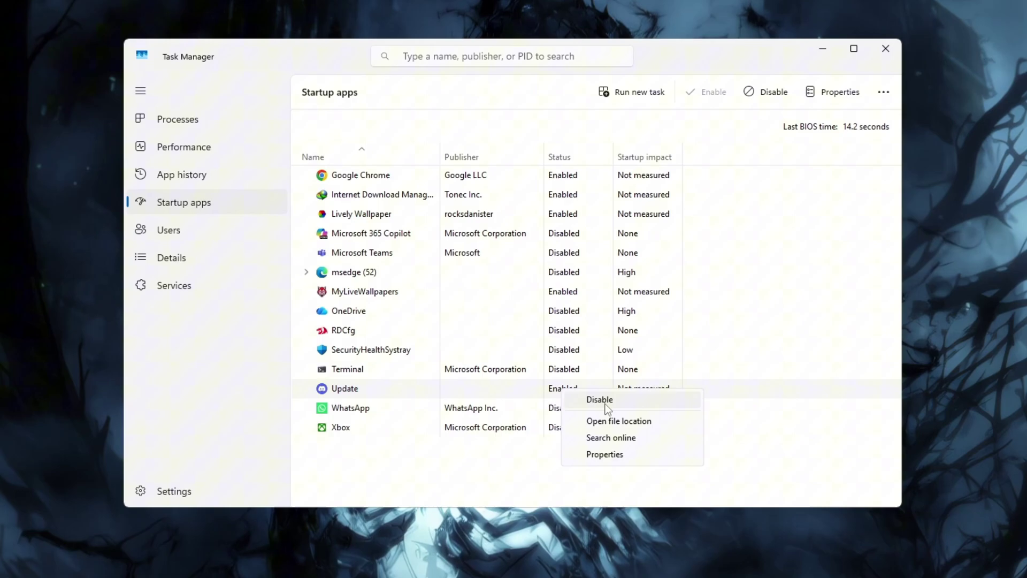
{"action": "left_click", "coordinate": [375, 215]}
{"action": "right_click", "coordinate": [557, 213]}
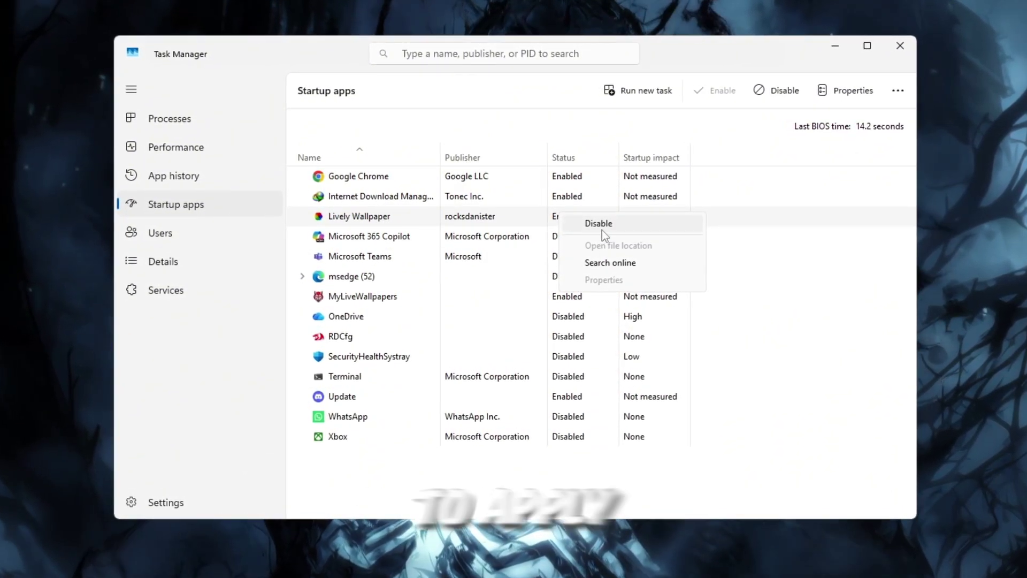